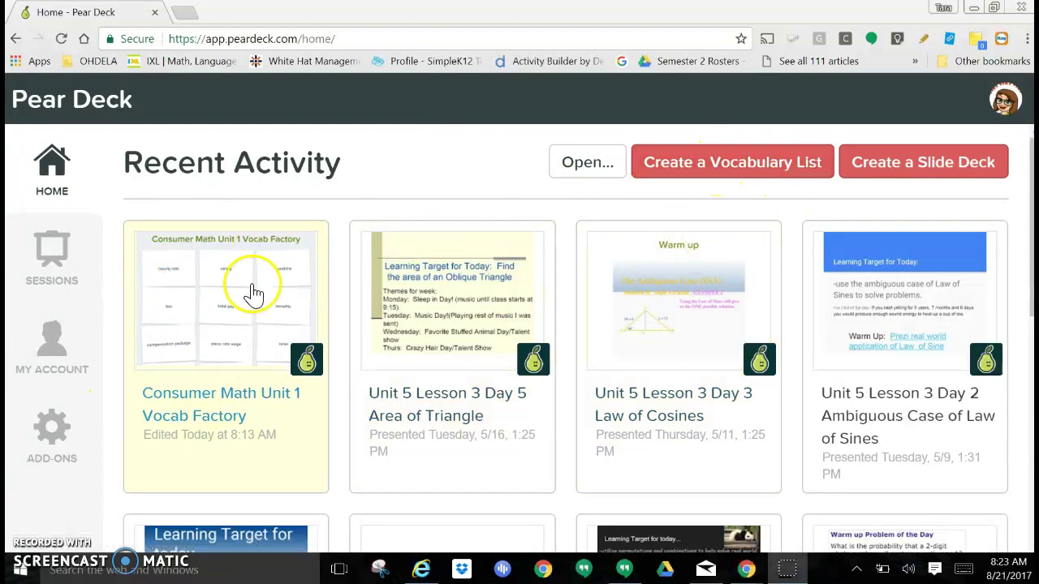
# Create a new vocabulary list, enter "standards" as the first term and look up its definitions
pyautogui.click(737, 168)
pyautogui.click(739, 170)
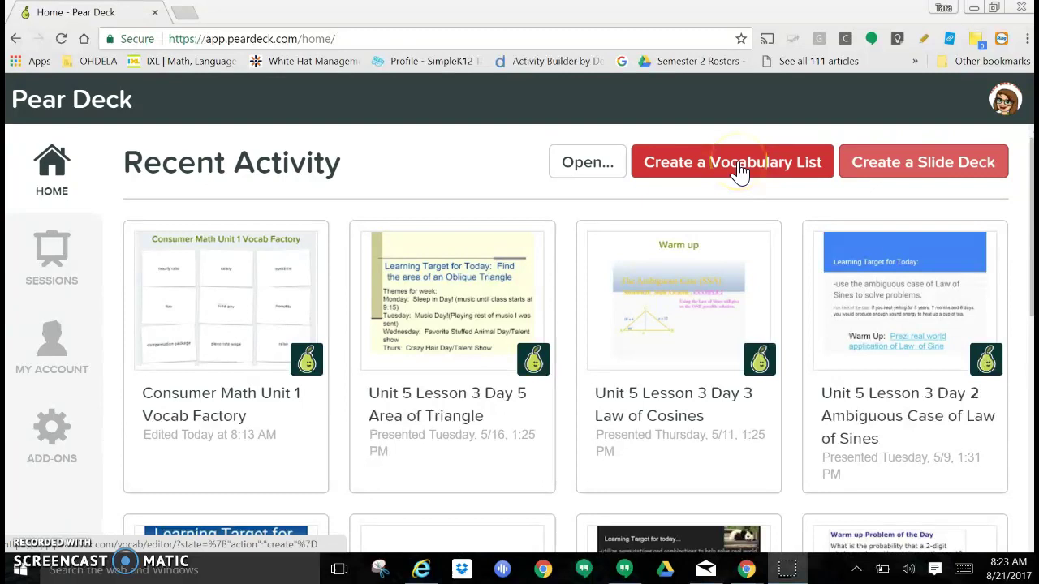
pyautogui.click(844, 155)
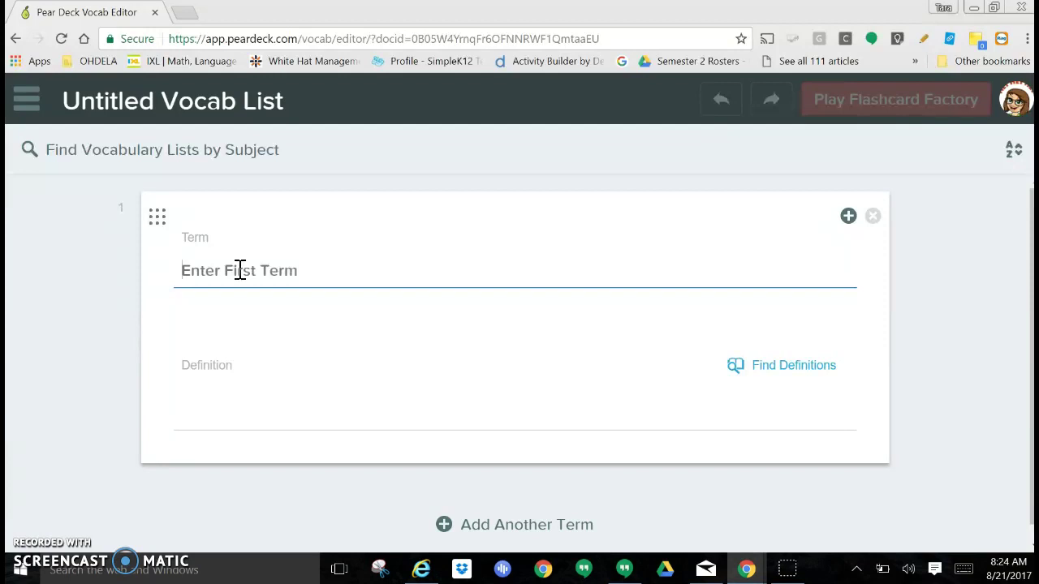
pyautogui.write('standards')
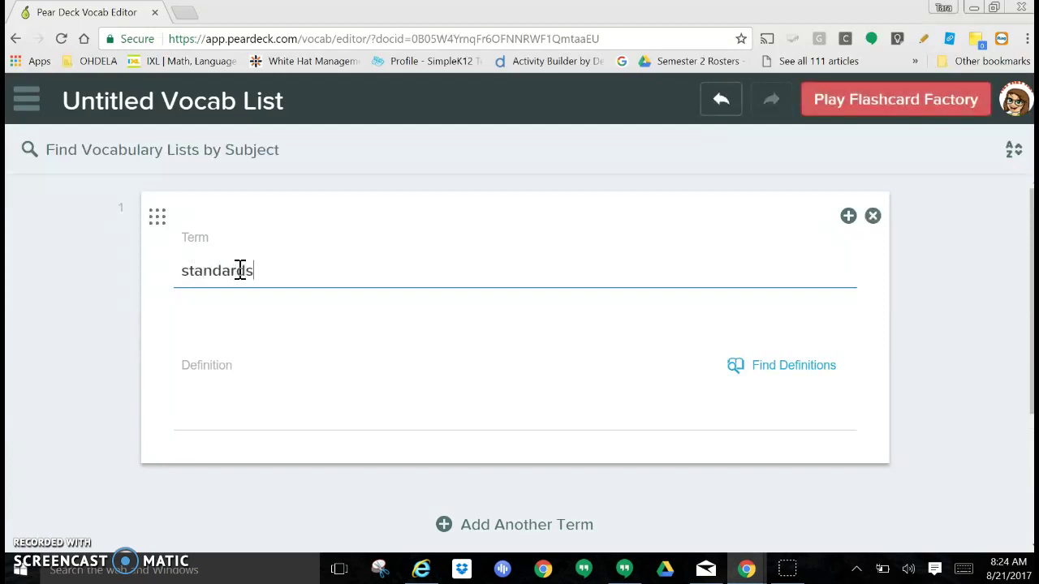
pyautogui.click(791, 374)
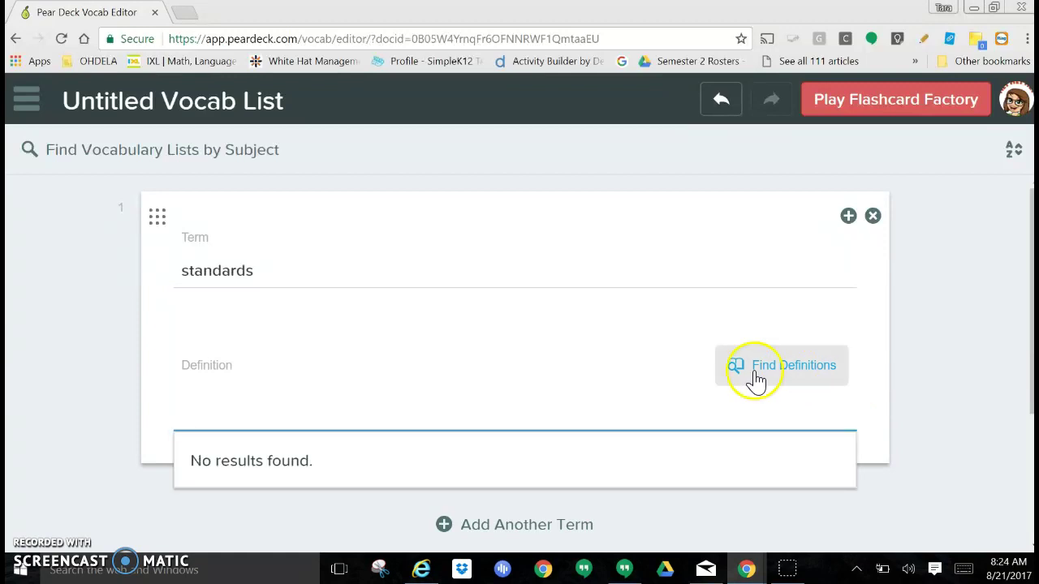
# Change the first term to "standard" and choose the definition "regularly and widely used, available, or supplied"
pyautogui.click(272, 271)
pyautogui.press('BackSpace')
pyautogui.click(793, 372)
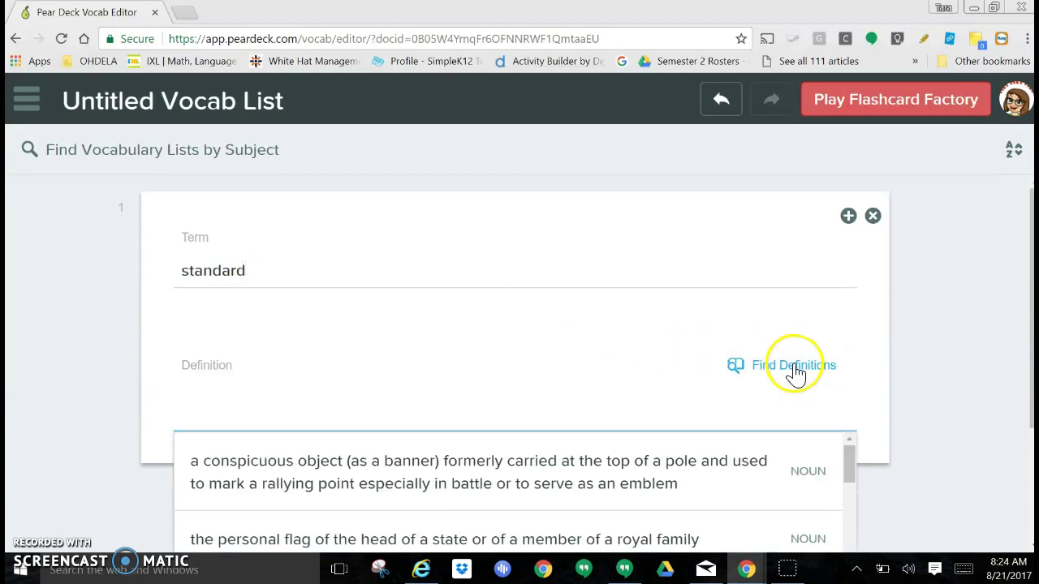
pyautogui.scroll(-2, 922, 338)
pyautogui.scroll(1, 892, 381)
pyautogui.moveTo(846, 378); pyautogui.dragTo(863, 463)
pyautogui.click(333, 420)
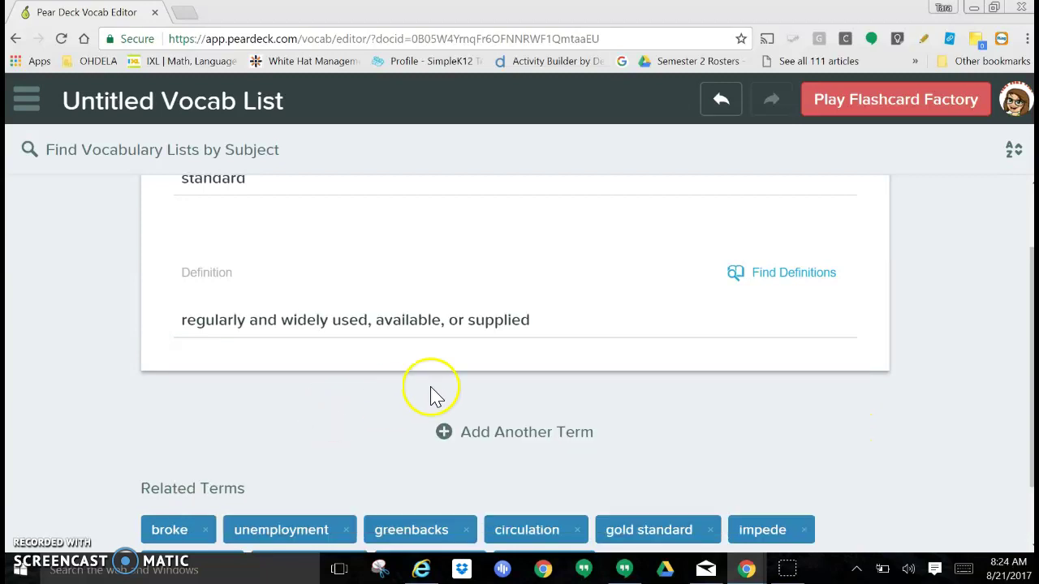
# Add a second term, "prior knowledge", dismissing the mail notification, and look up its definitions
pyautogui.scroll(1, 899, 385)
pyautogui.scroll(-2, 932, 387)
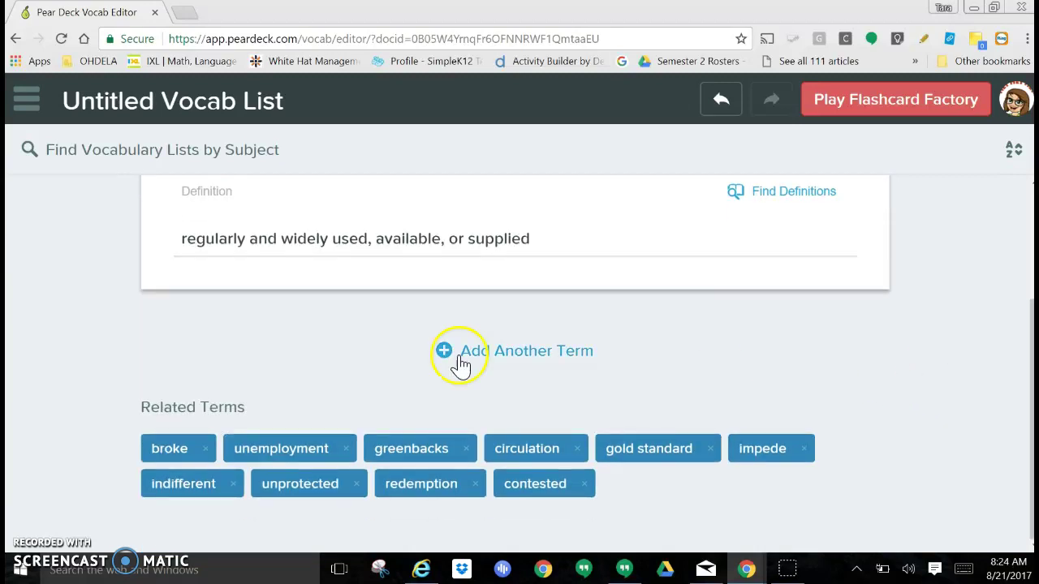
pyautogui.click(511, 359)
pyautogui.scroll(-2, 927, 389)
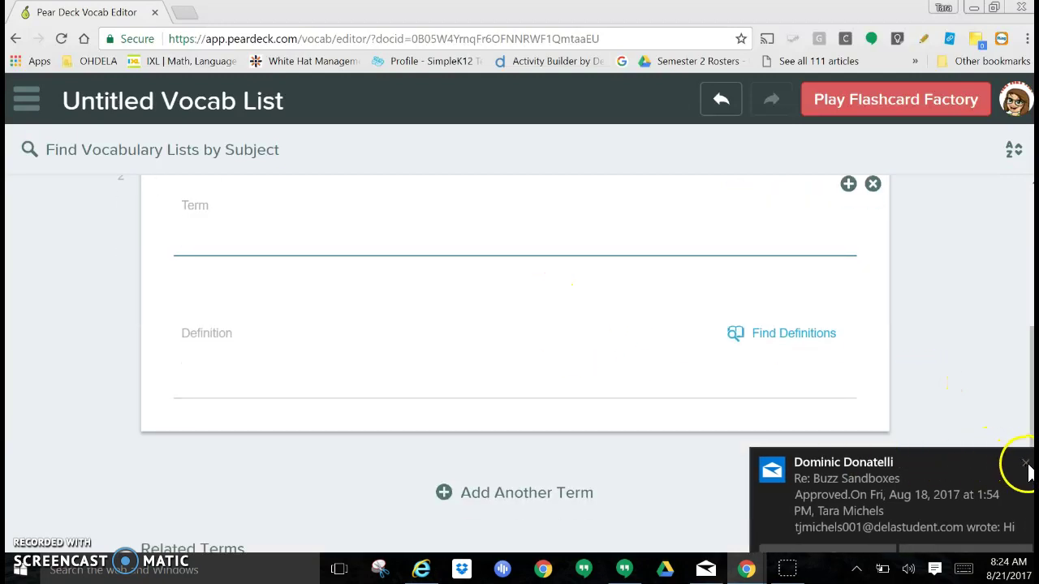
pyautogui.click(1026, 469)
pyautogui.click(245, 236)
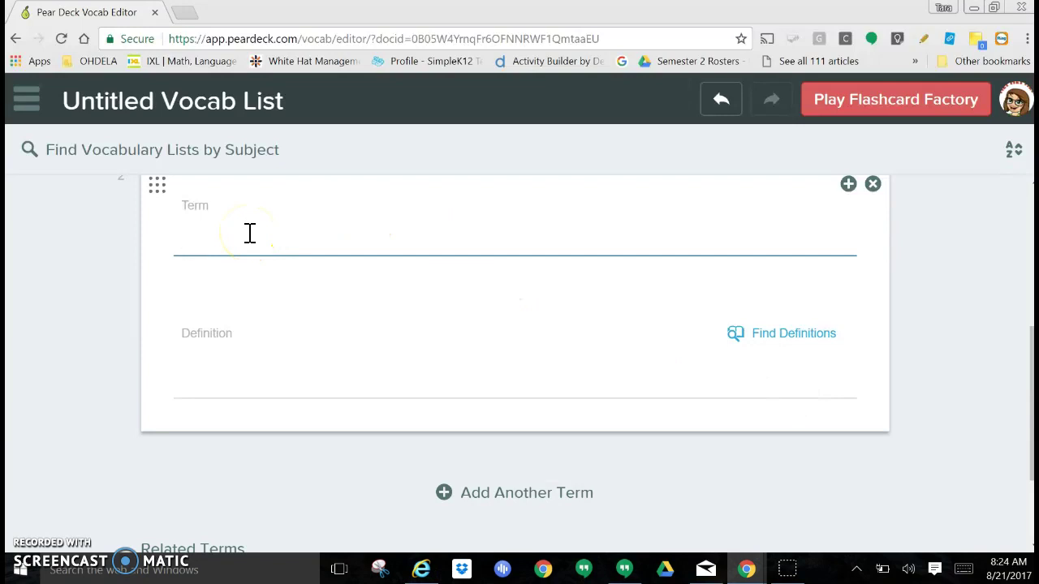
pyautogui.write('prior knowledge')
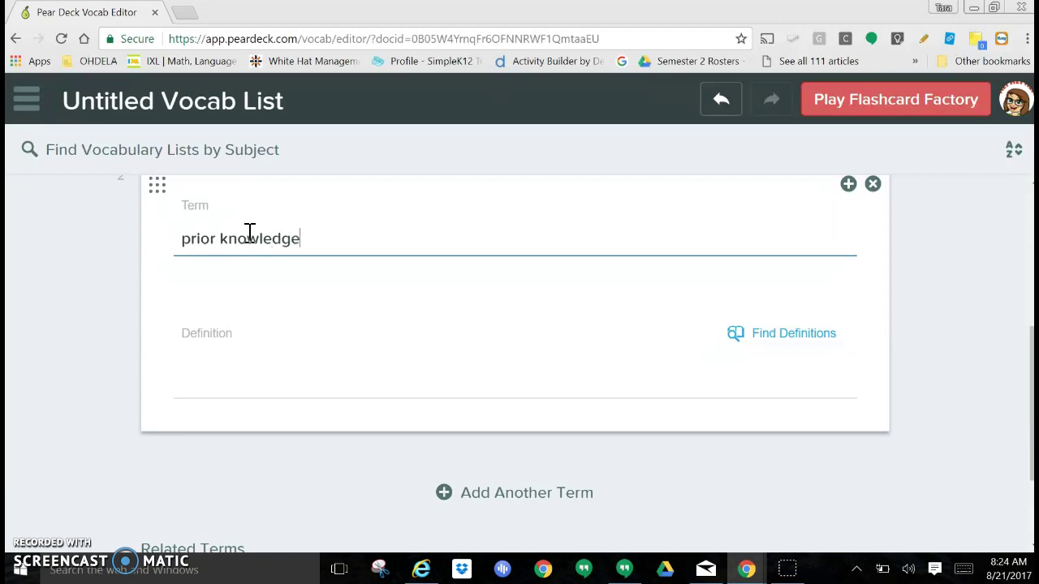
pyautogui.click(799, 339)
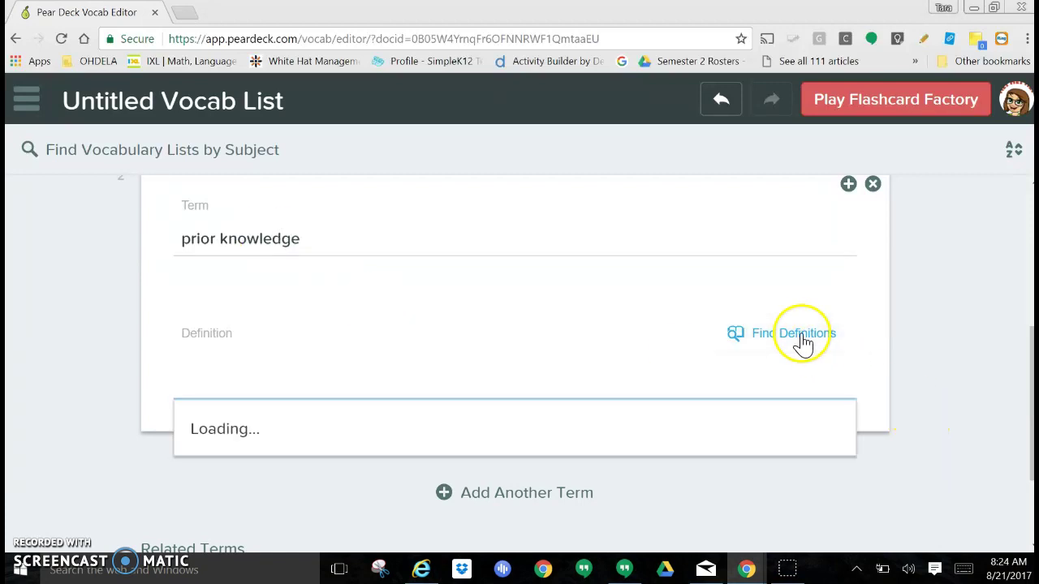
# Write the definition of "prior knowledge" as "skills students should have before beginning lesson."
pyautogui.click(321, 383)
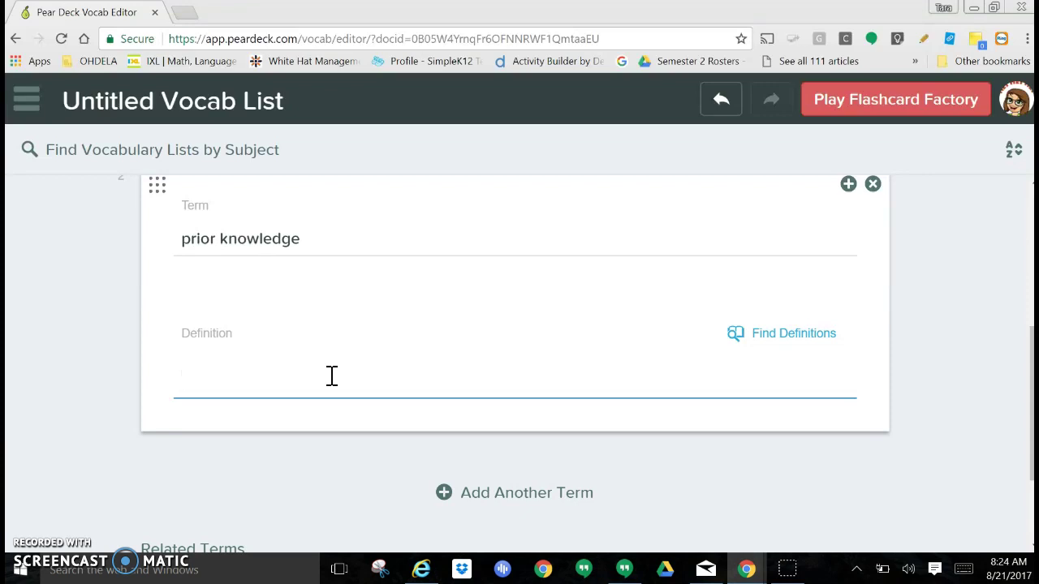
pyautogui.write('ents wshould have bef')
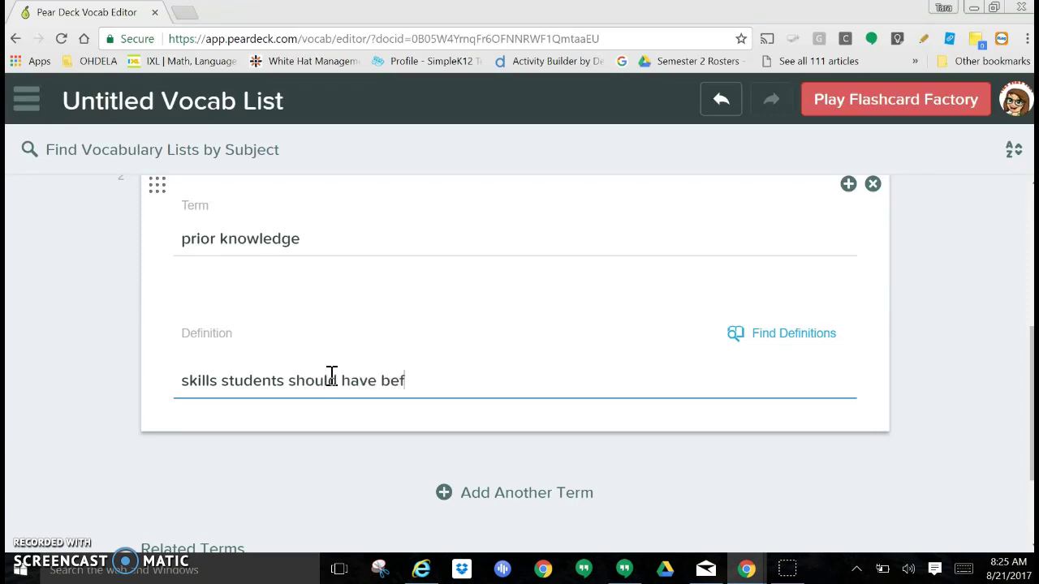
pyautogui.write('ning lesson.')
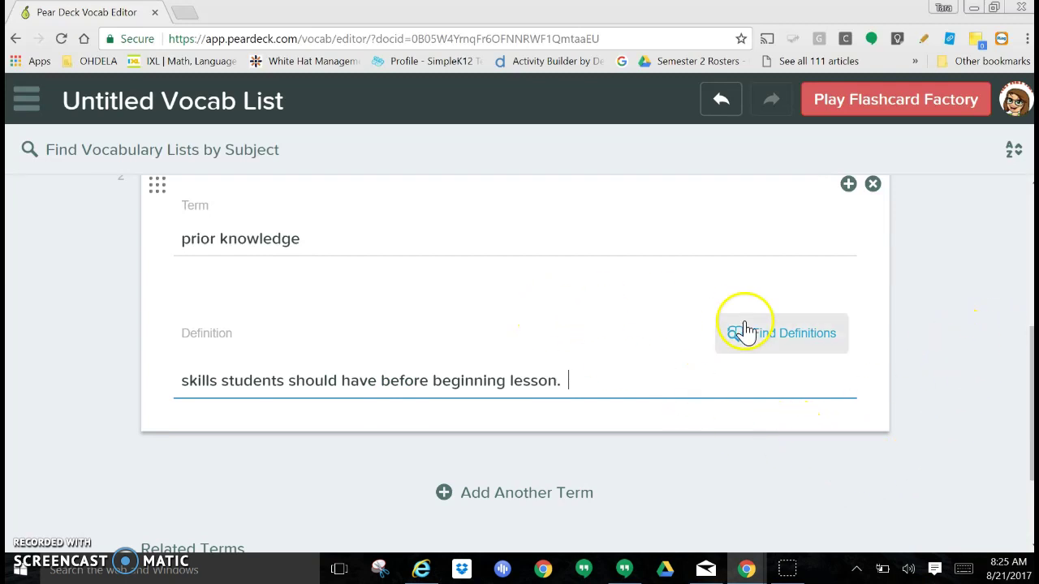
# Add a third term, "higher order thinking", and look up its definitions
pyautogui.click(524, 496)
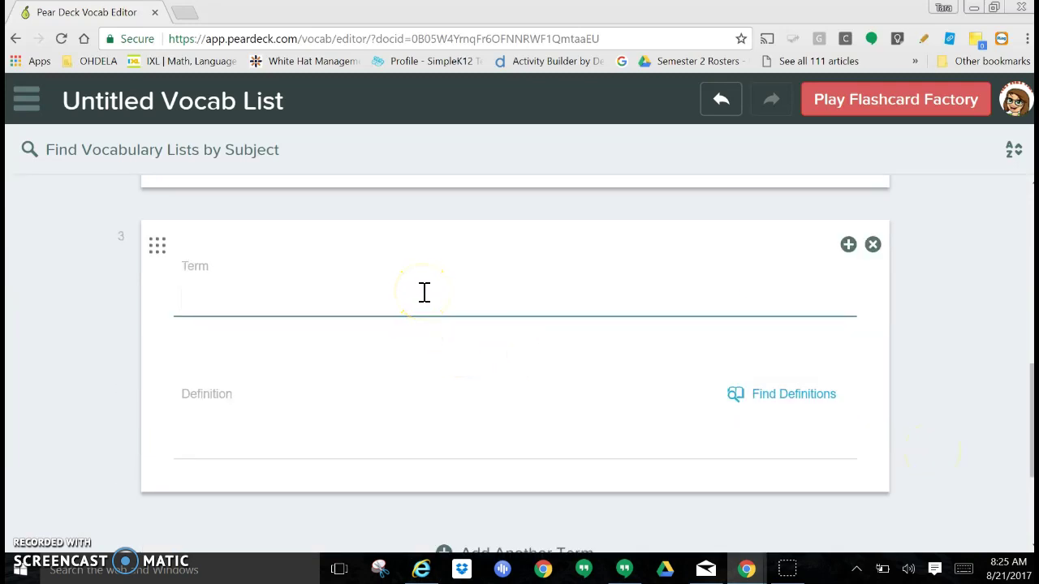
pyautogui.write('higher order thinking')
pyautogui.press('Tab')
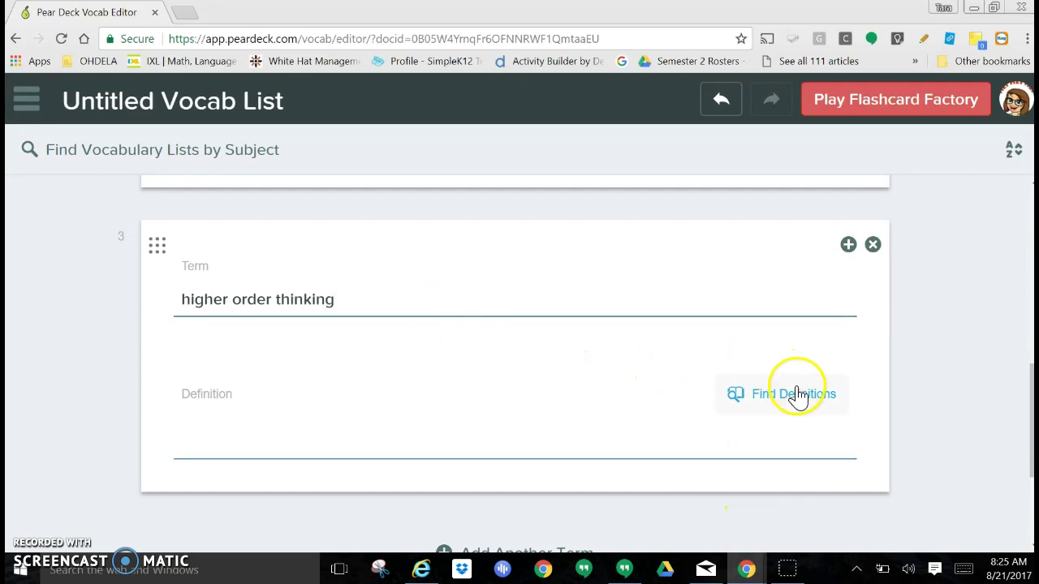
pyautogui.click(797, 393)
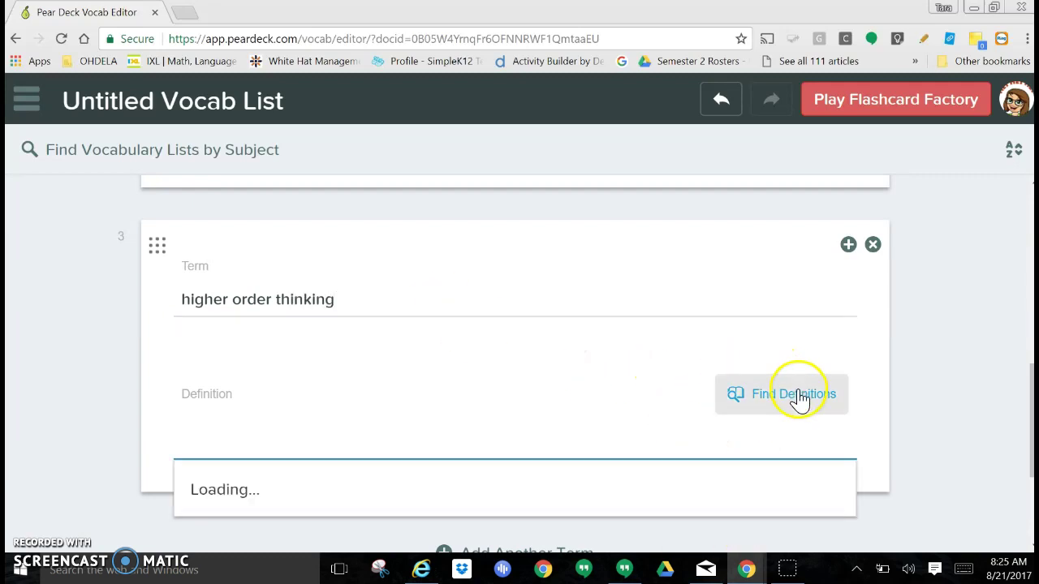
# Replace the third term with "assessment" and choose the definition "the act of assessing"
pyautogui.tripleClick(353, 294)
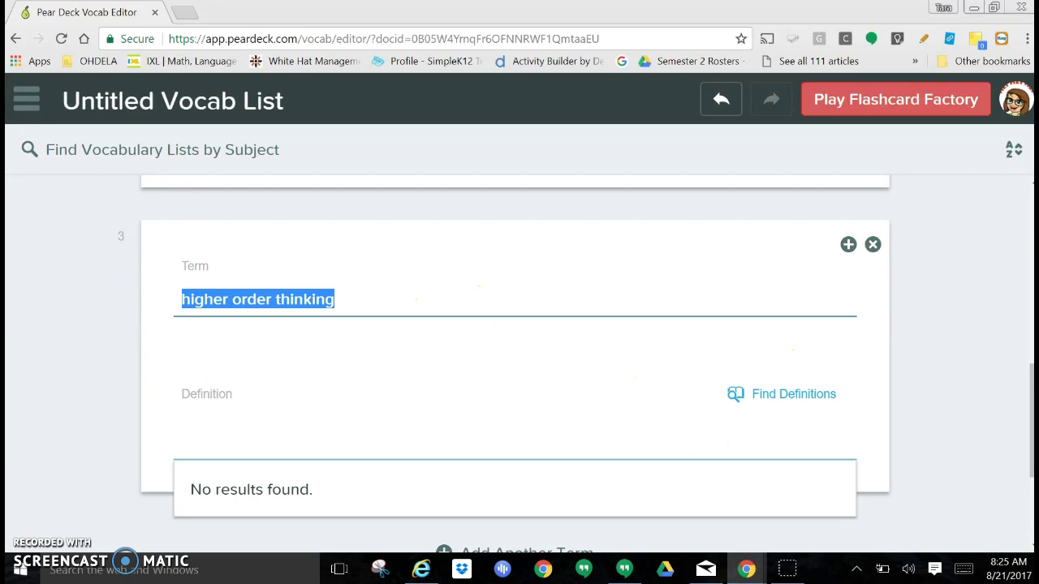
pyautogui.write('assessment')
pyautogui.click(793, 394)
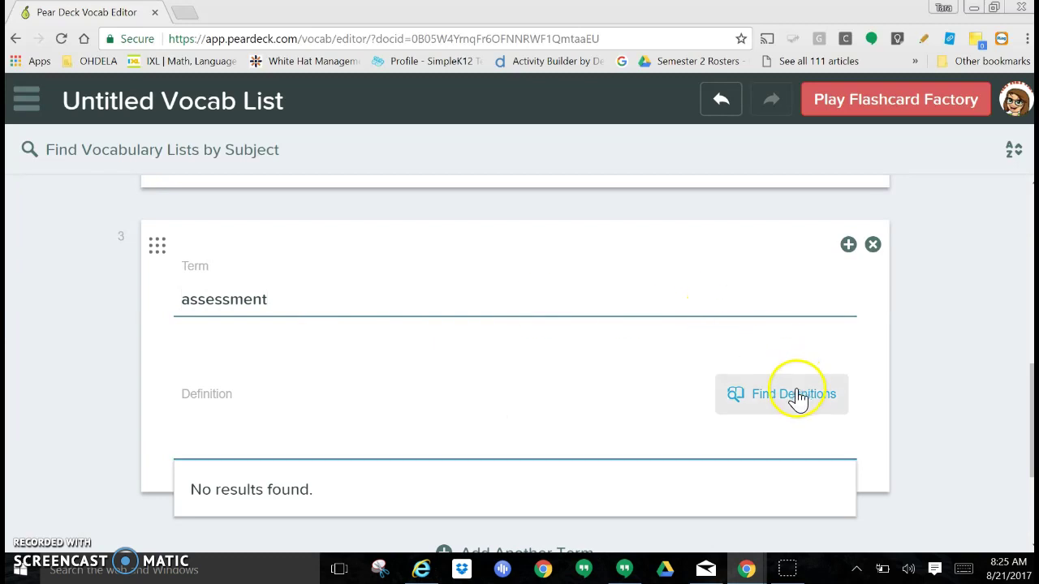
pyautogui.scroll(-2, 633, 378)
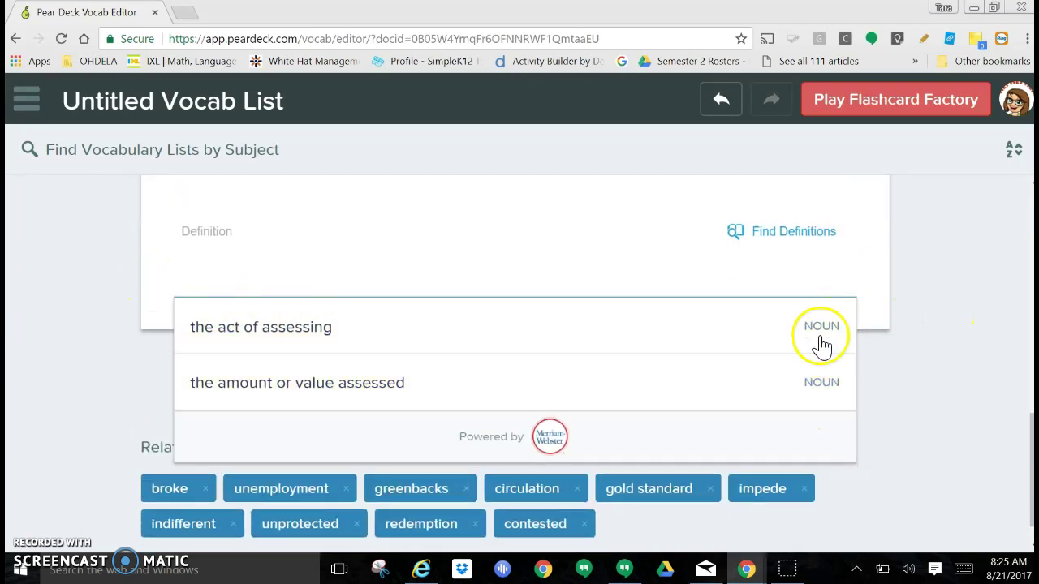
pyautogui.click(270, 331)
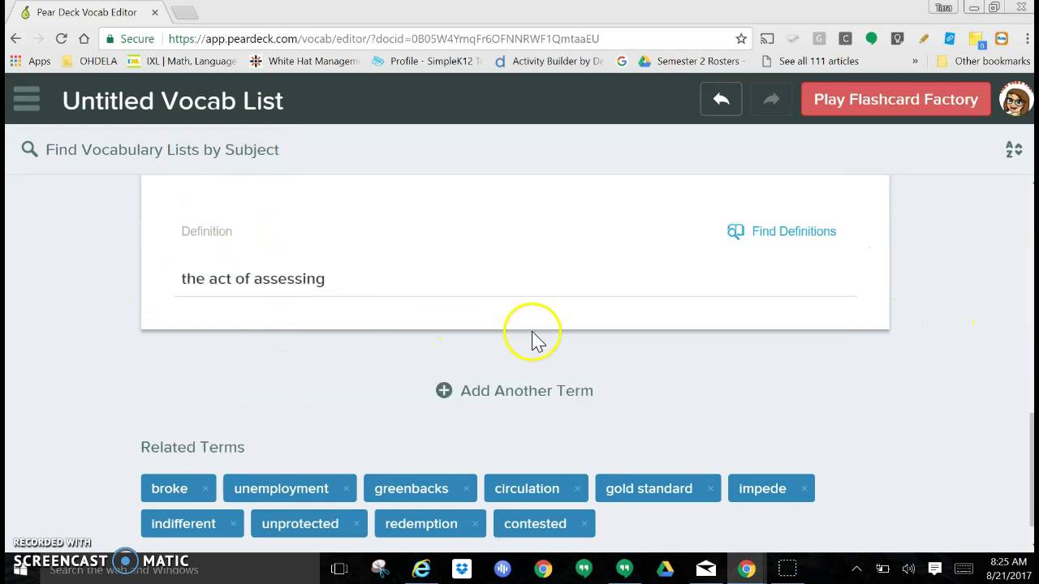
# Rename the vocabulary list as "Profession Dev Vocab"
pyautogui.scroll(4, 791, 370)
pyautogui.scroll(5, 791, 370)
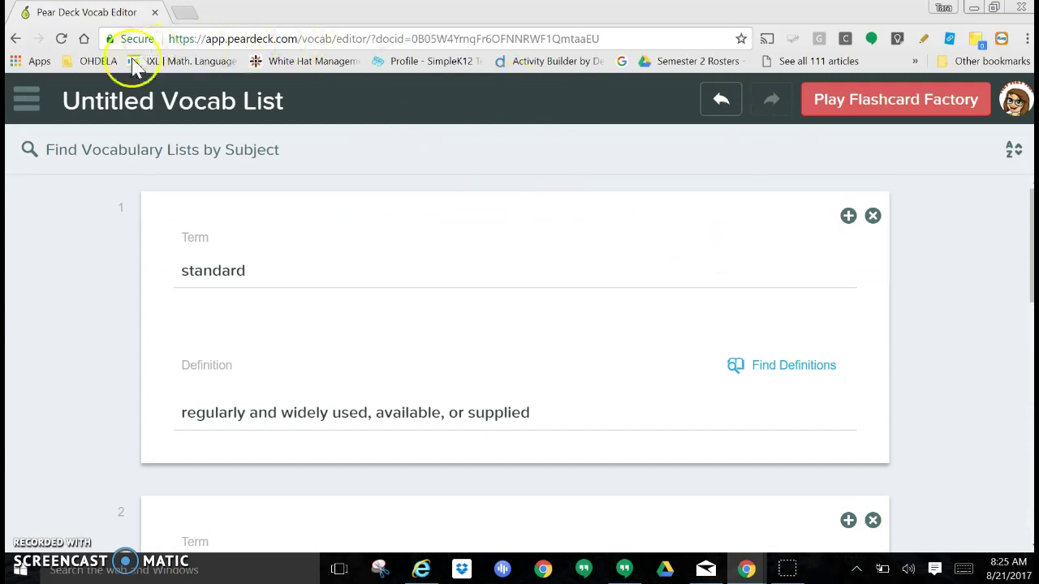
pyautogui.click(169, 103)
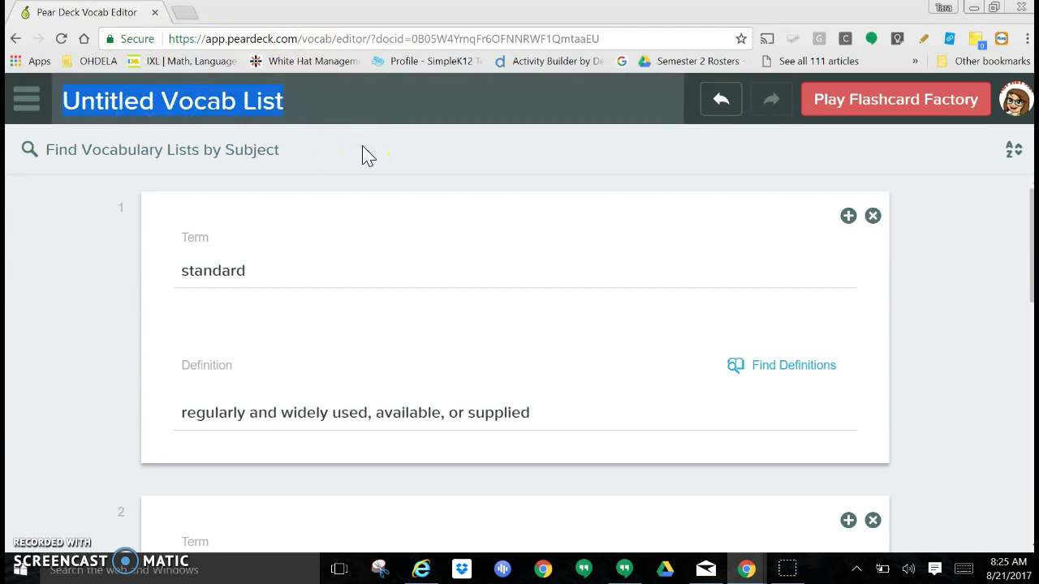
pyautogui.write('Profession Dev')
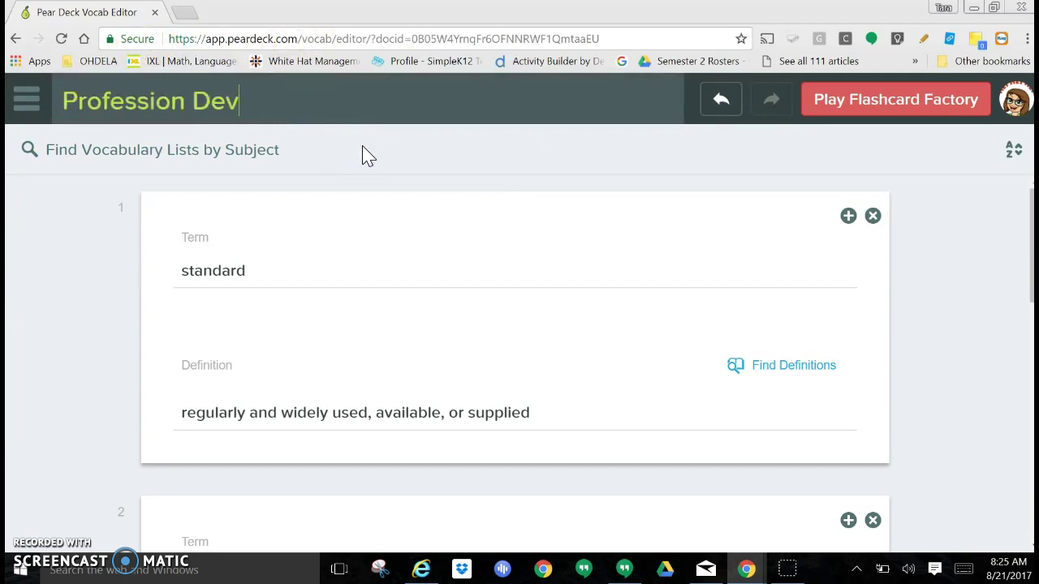
pyautogui.write(' Vocab')
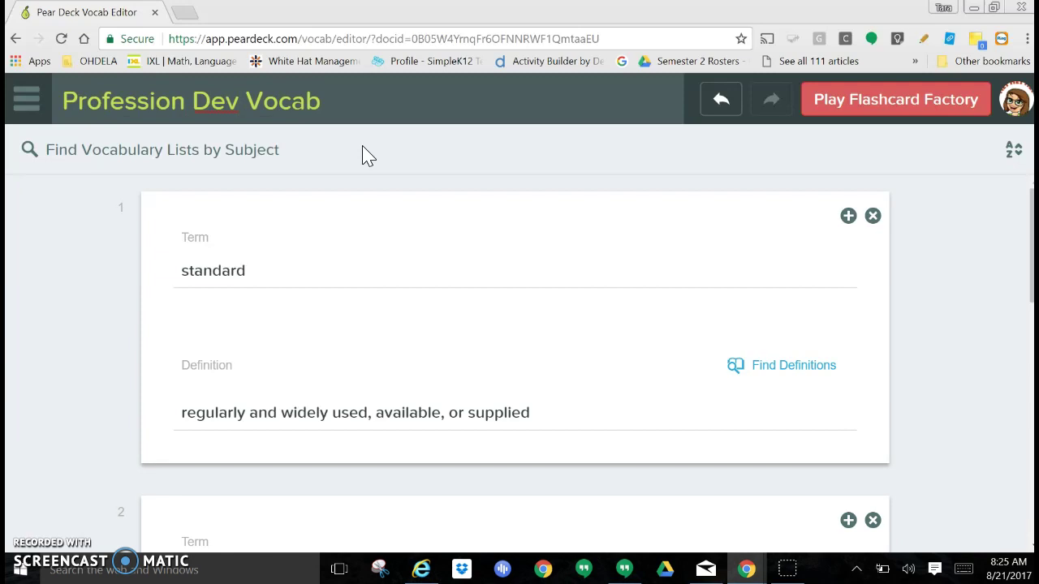
# Start a Flashcard Factory session from the vocabulary list and view its join address and code
pyautogui.click(882, 104)
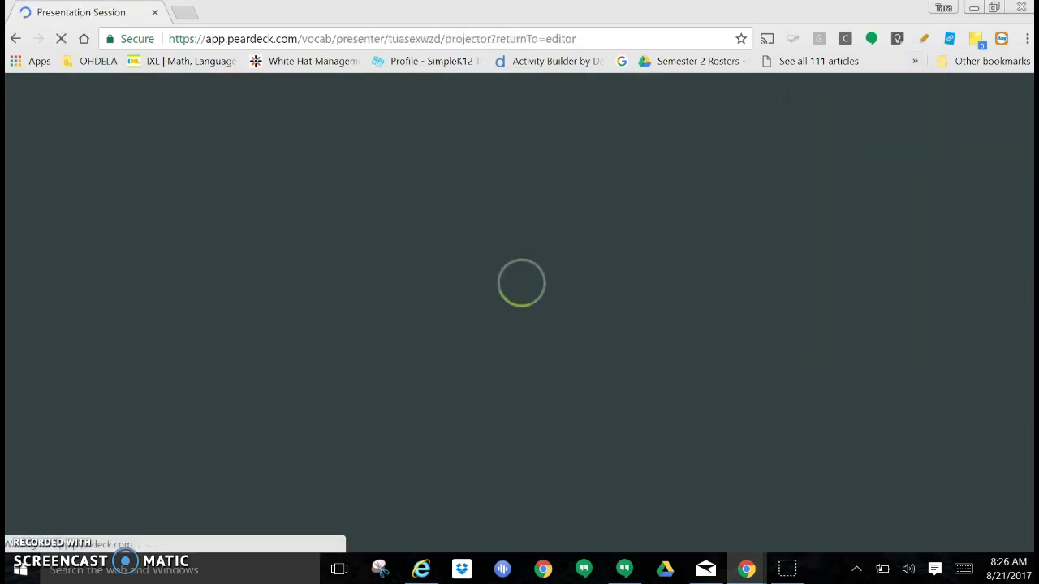
pyautogui.scroll(-1, 924, 328)
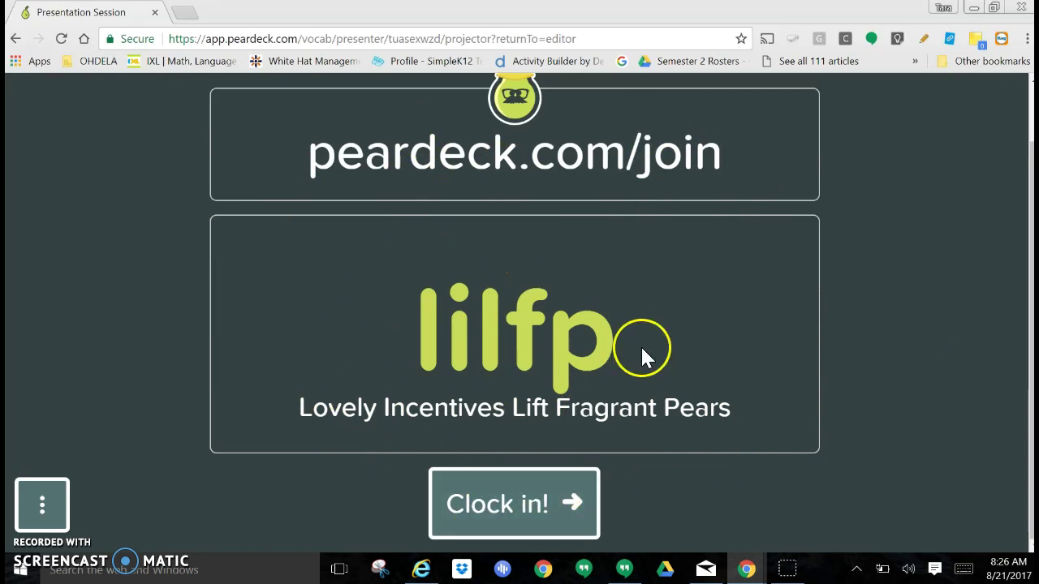
pyautogui.scroll(1, 758, 369)
pyautogui.scroll(-1, 759, 364)
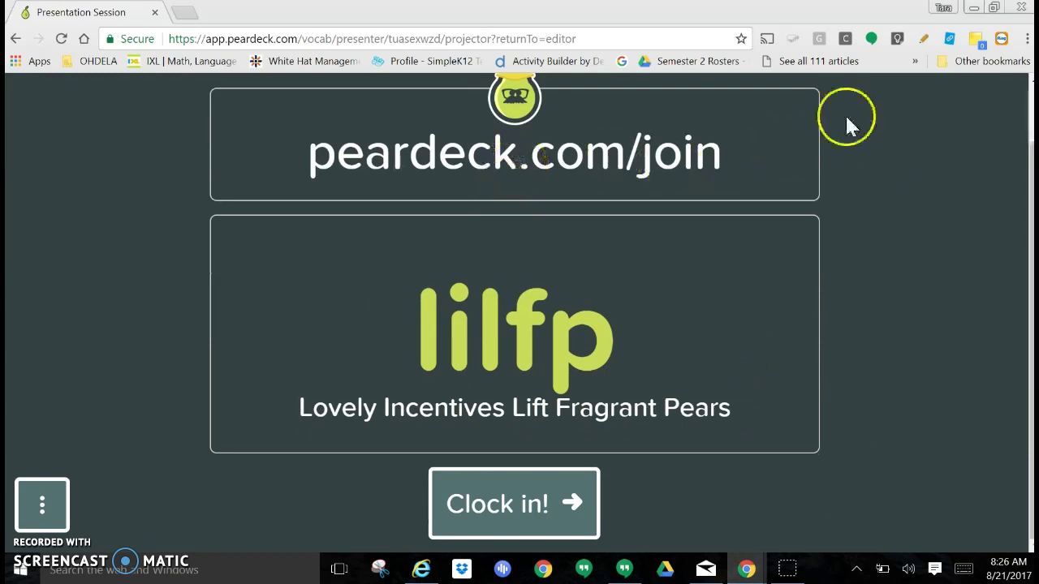
# Switch to the student browser window, go back to the code entry page and join the session with the code "lilfp"
pyautogui.click(972, 11)
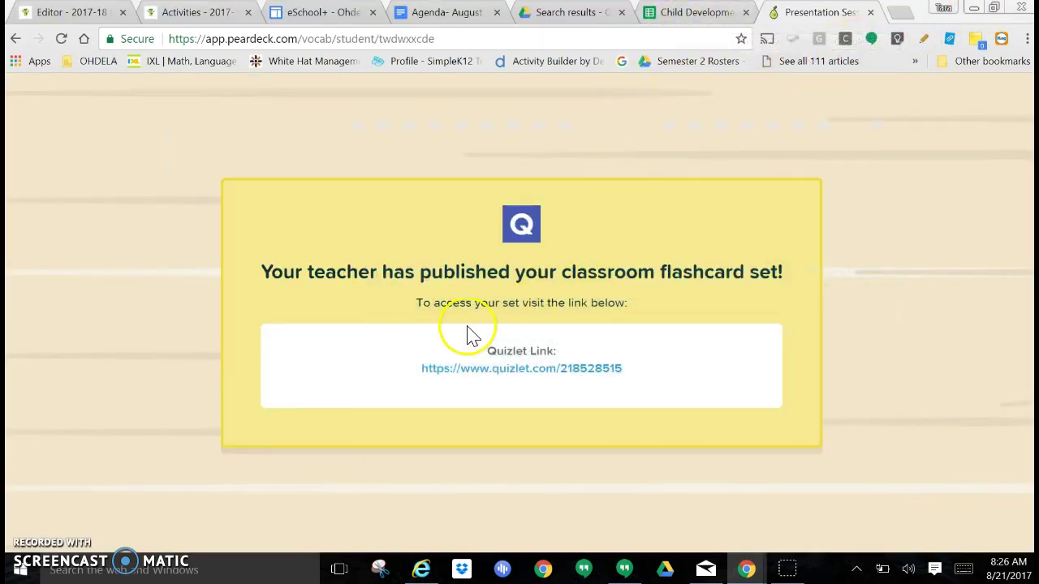
pyautogui.click(15, 38)
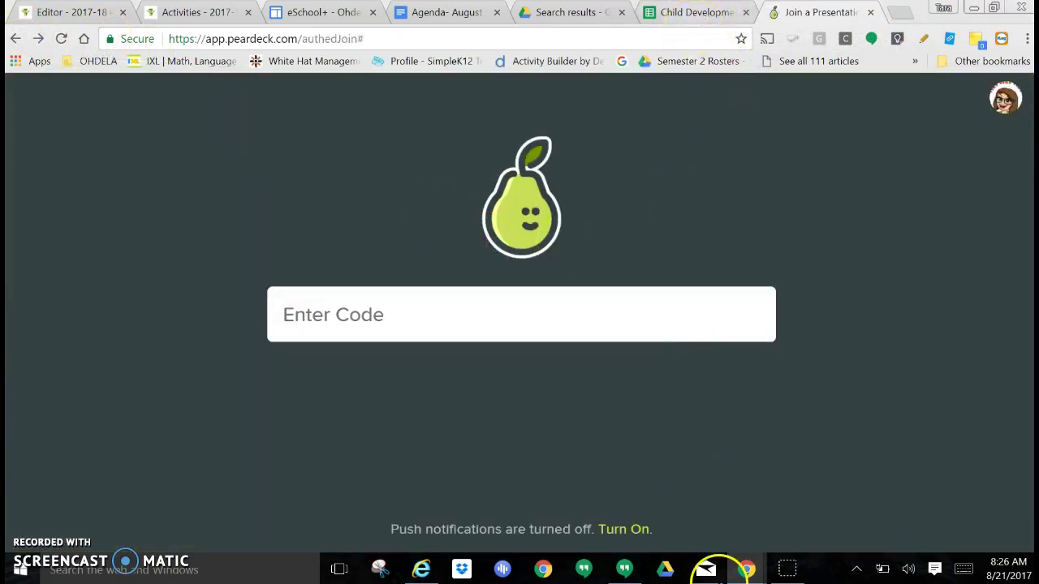
pyautogui.moveTo(742, 569)
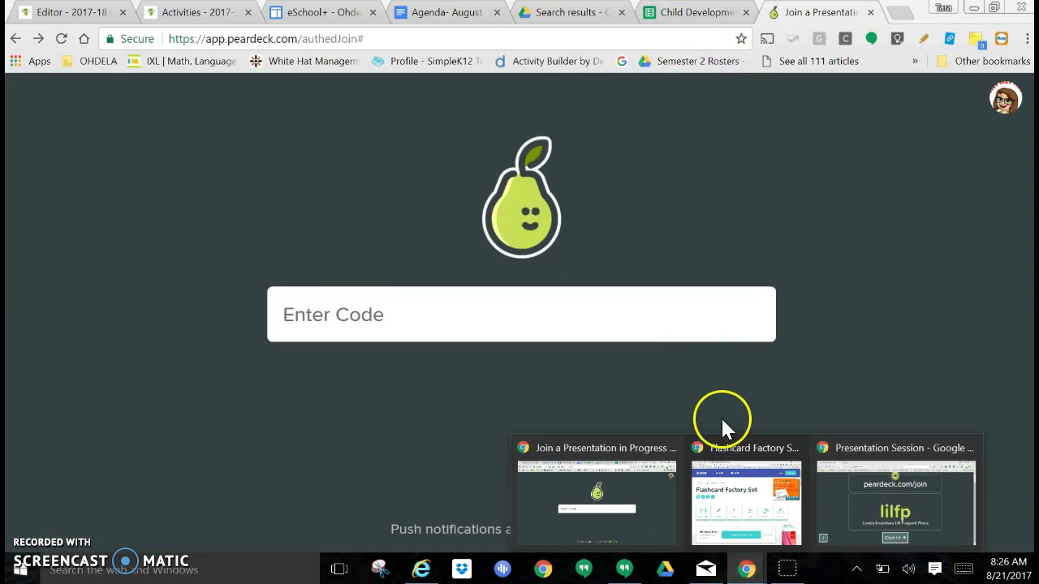
pyautogui.click(601, 321)
pyautogui.write('lilfp')
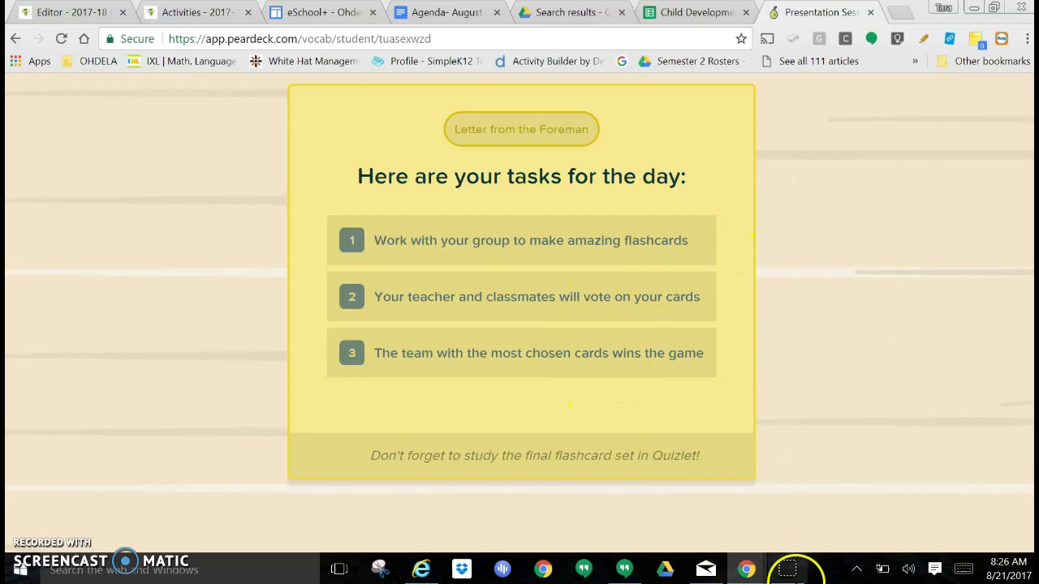
# Clock in the class in the presenter window to form the shift groups, and return to the student window
pyautogui.moveTo(742, 568)
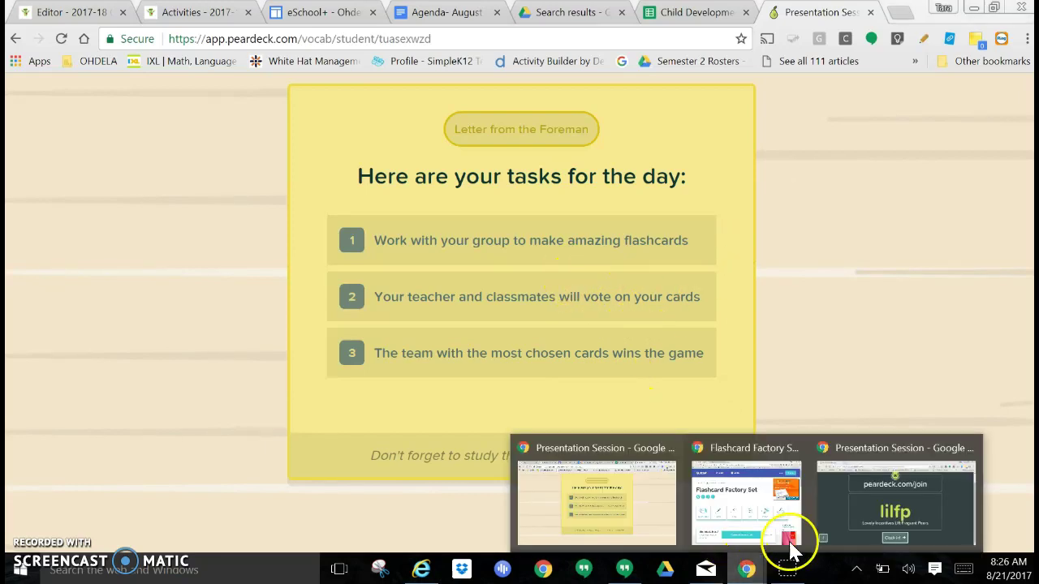
pyautogui.click(896, 496)
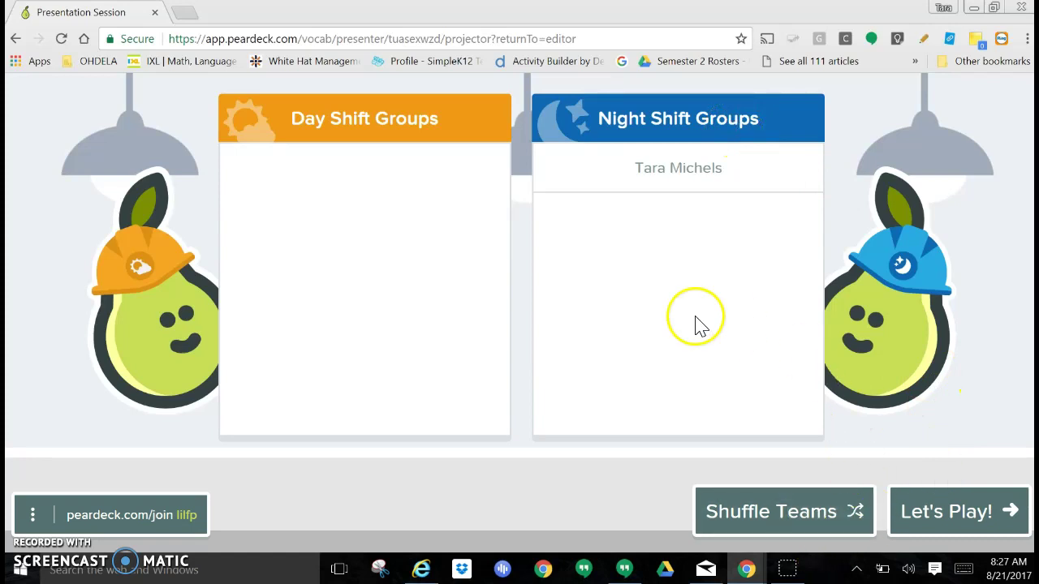
pyautogui.click(972, 8)
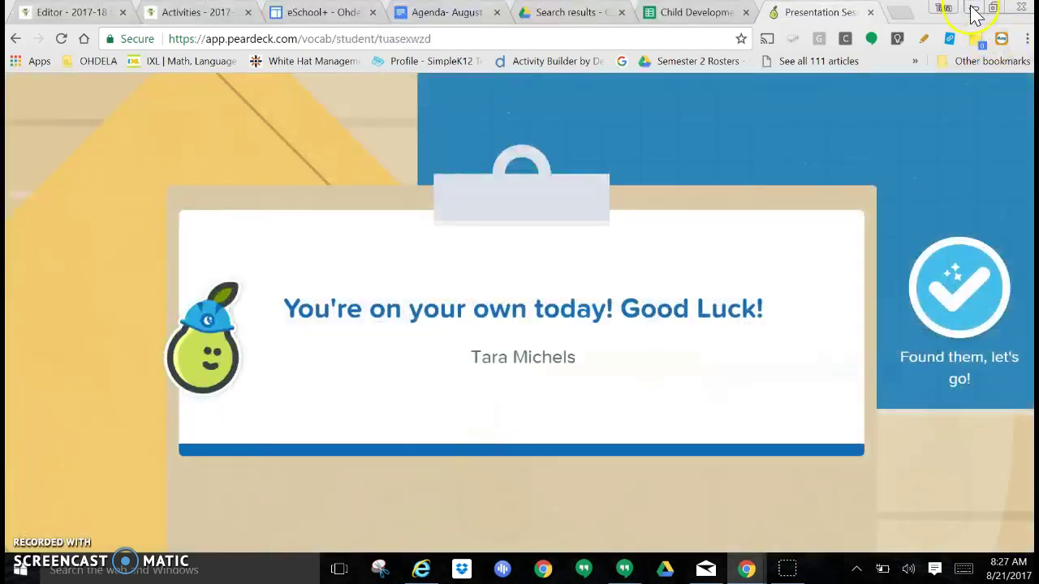
# Open peardeck.com/join in a new browser tab and sign in with the Gmail account as a second student
pyautogui.click(901, 13)
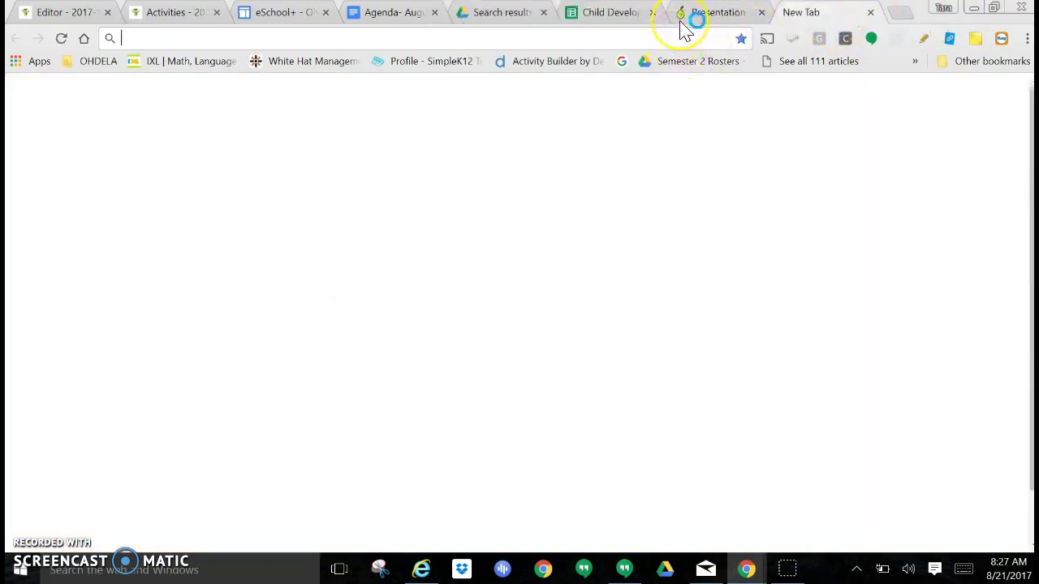
pyautogui.write('pearde')
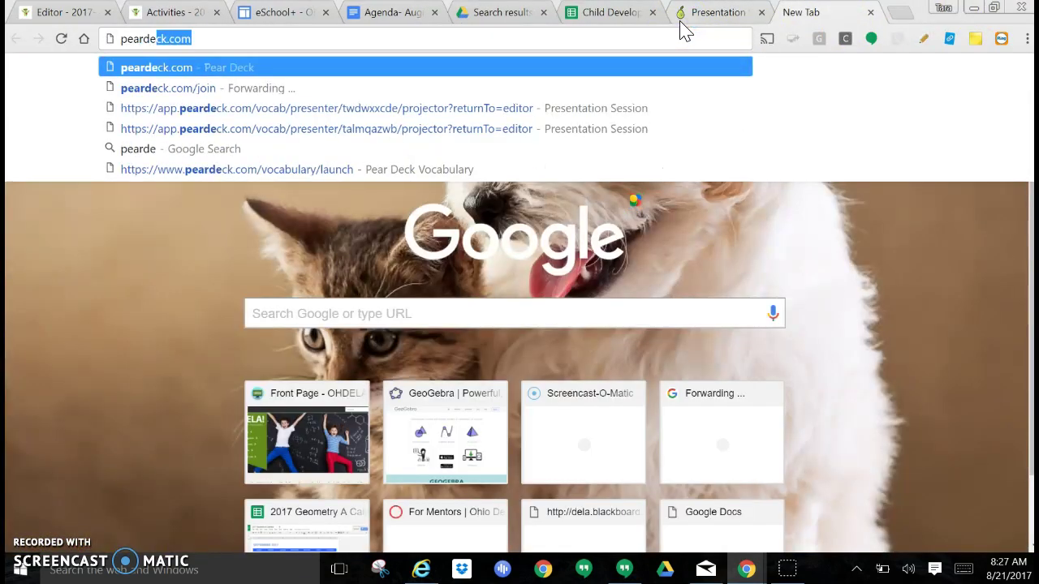
pyautogui.press('Down')
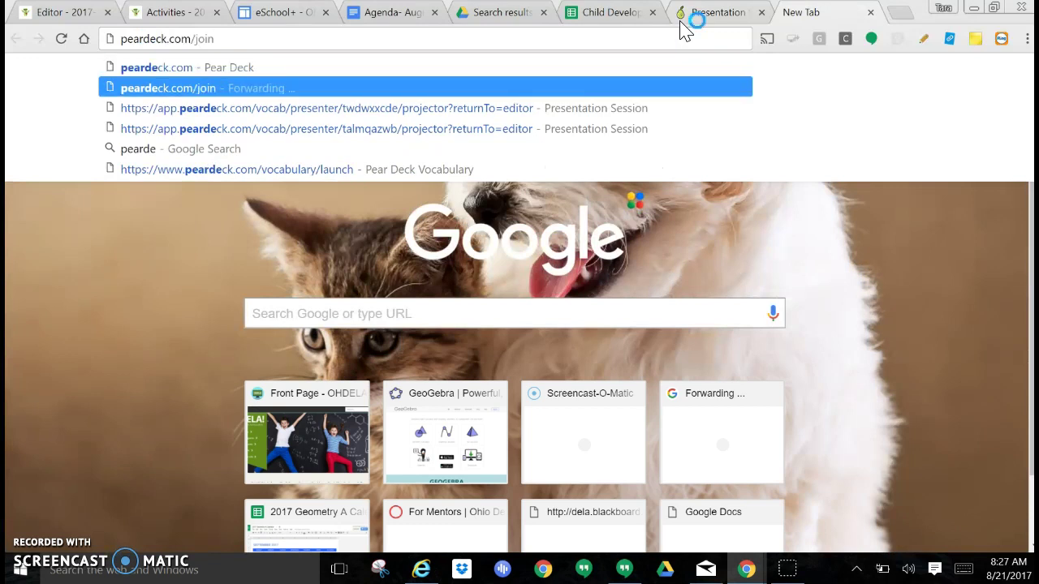
pyautogui.press('Return')
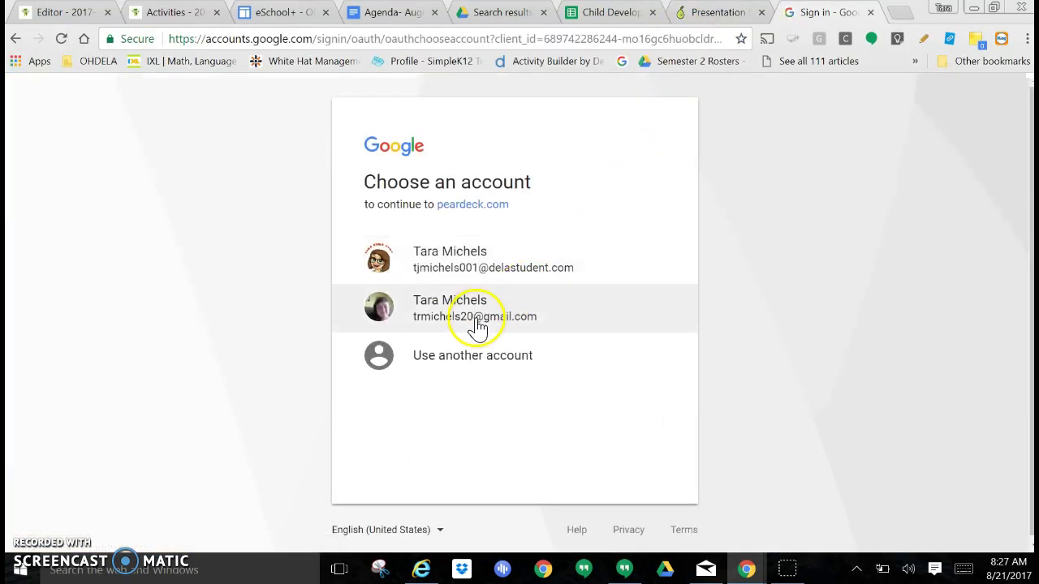
pyautogui.click(477, 325)
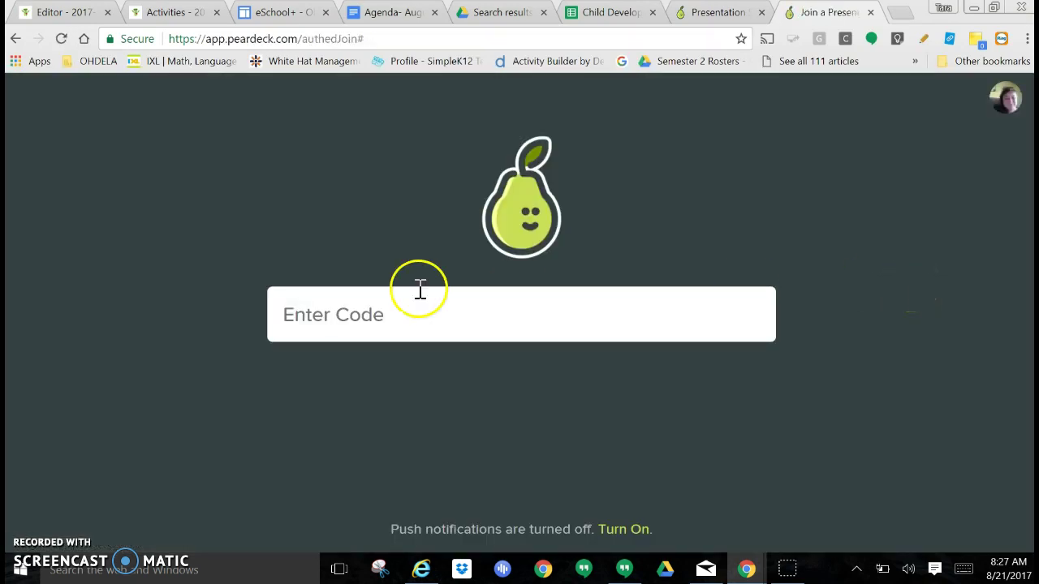
# Check the shift groups in the presenter window, then return and join the session as the second student with the code "lilfp"
pyautogui.moveTo(751, 572)
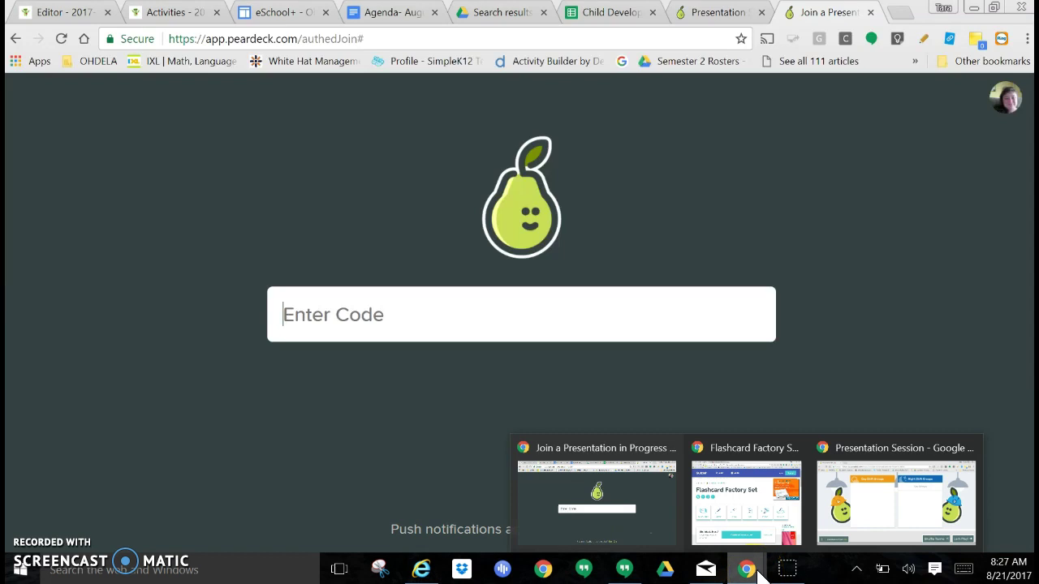
pyautogui.click(865, 513)
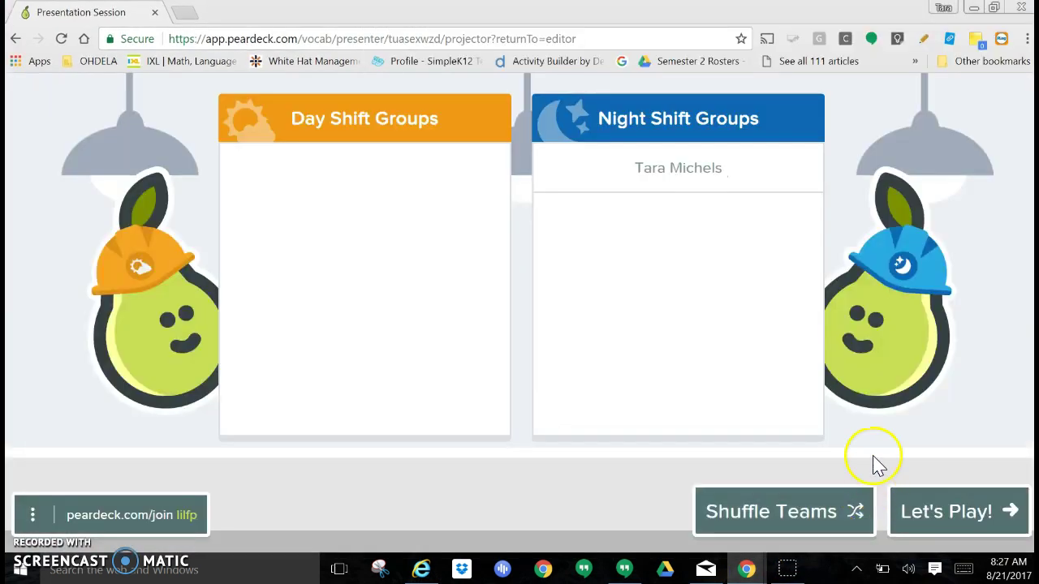
pyautogui.click(789, 339)
pyautogui.click(746, 568)
pyautogui.click(587, 505)
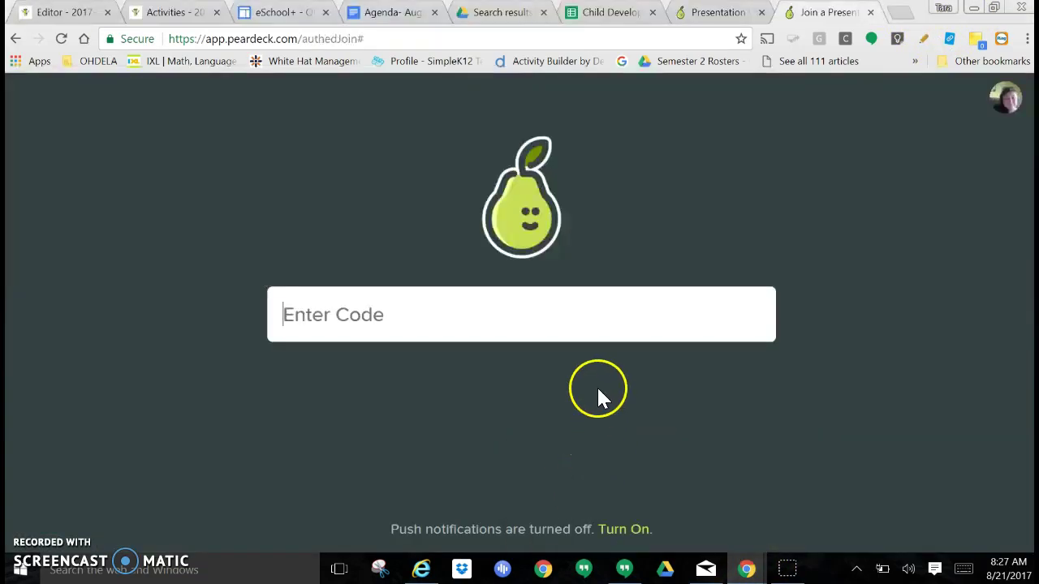
pyautogui.write('lilfp')
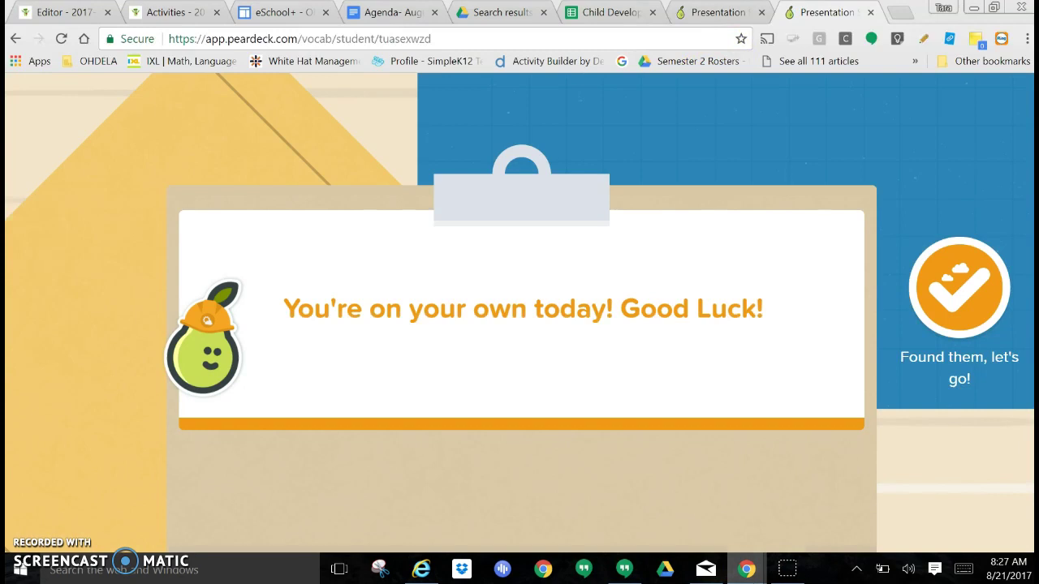
# In the presenter window, shuffle the day and night shift teams and start the game
pyautogui.moveTo(746, 568)
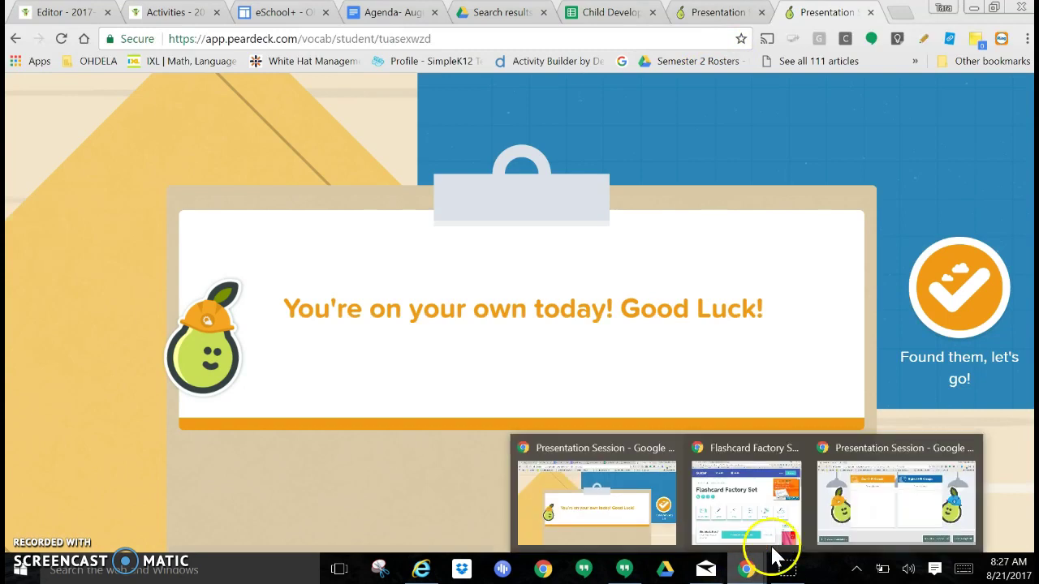
pyautogui.click(899, 504)
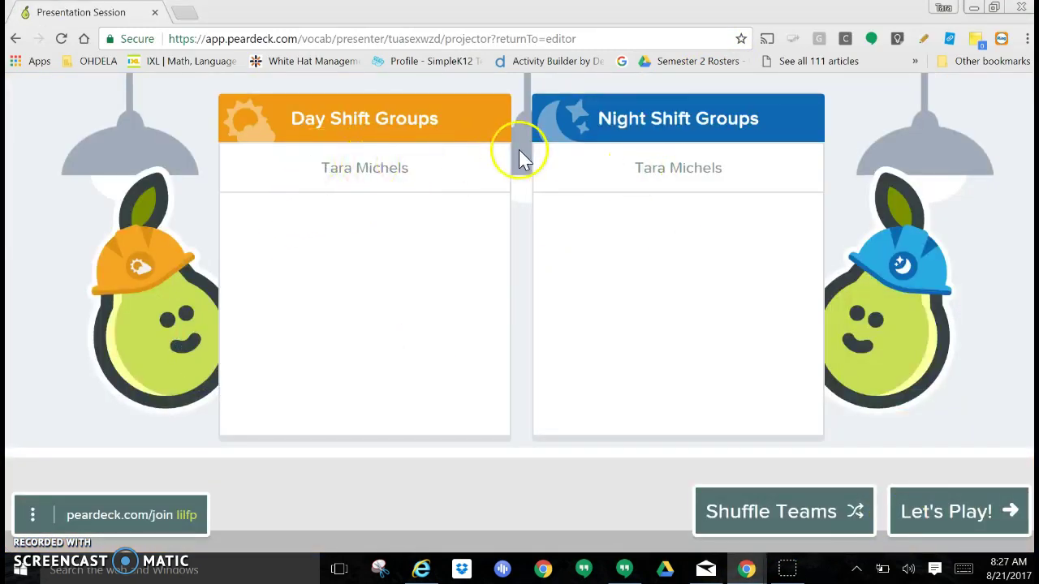
pyautogui.click(776, 519)
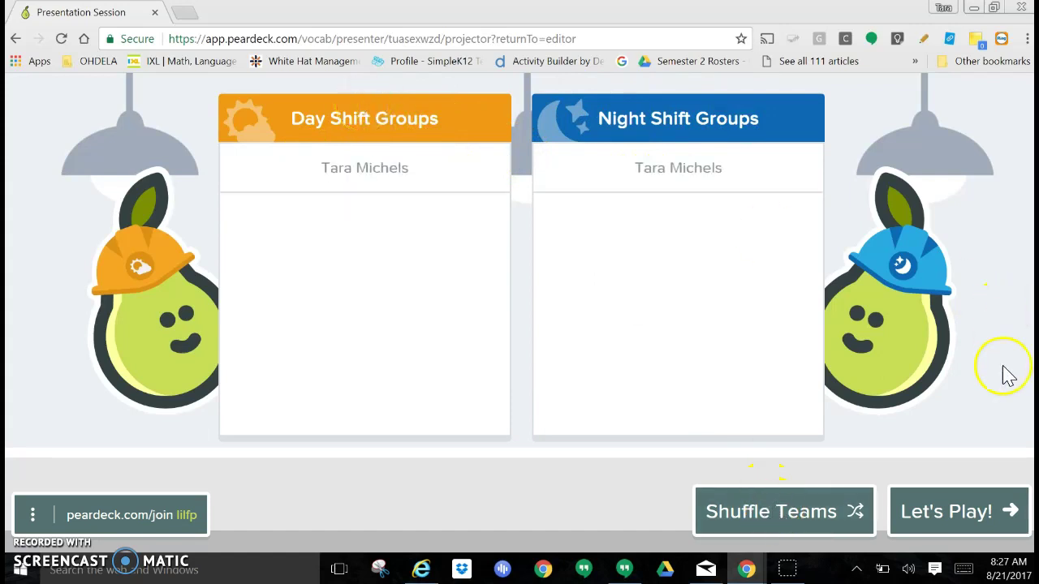
pyautogui.click(1001, 529)
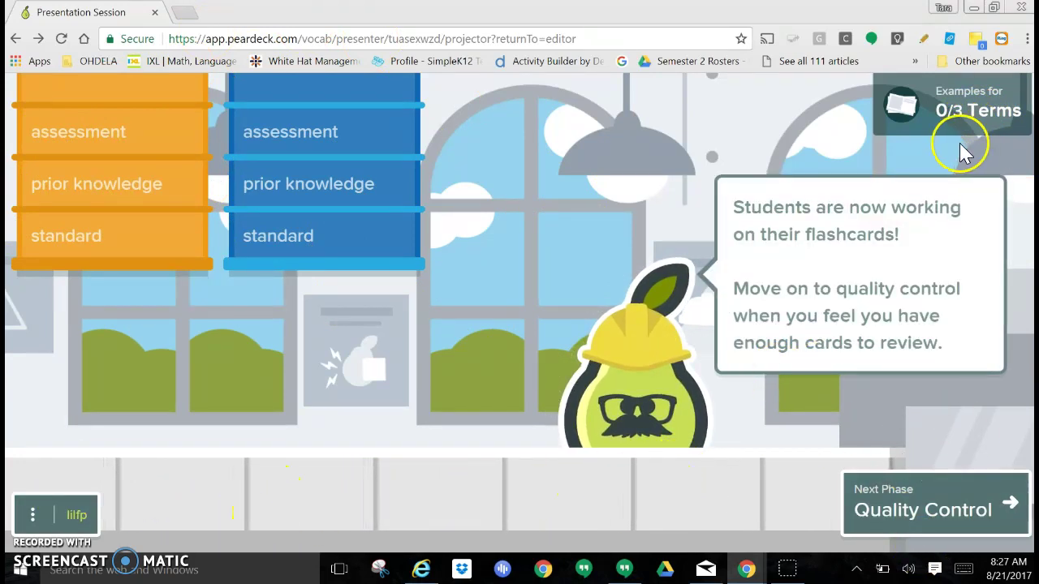
# Return to the student window, accept the group assignment and draw a straight diagonal line on the canvas for "standard"
pyautogui.click(974, 8)
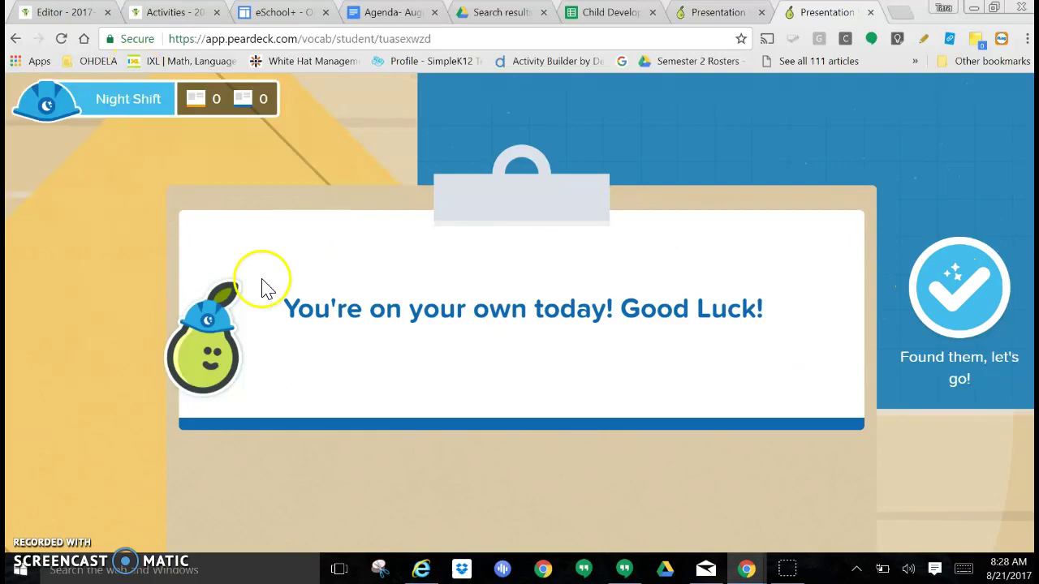
pyautogui.click(957, 300)
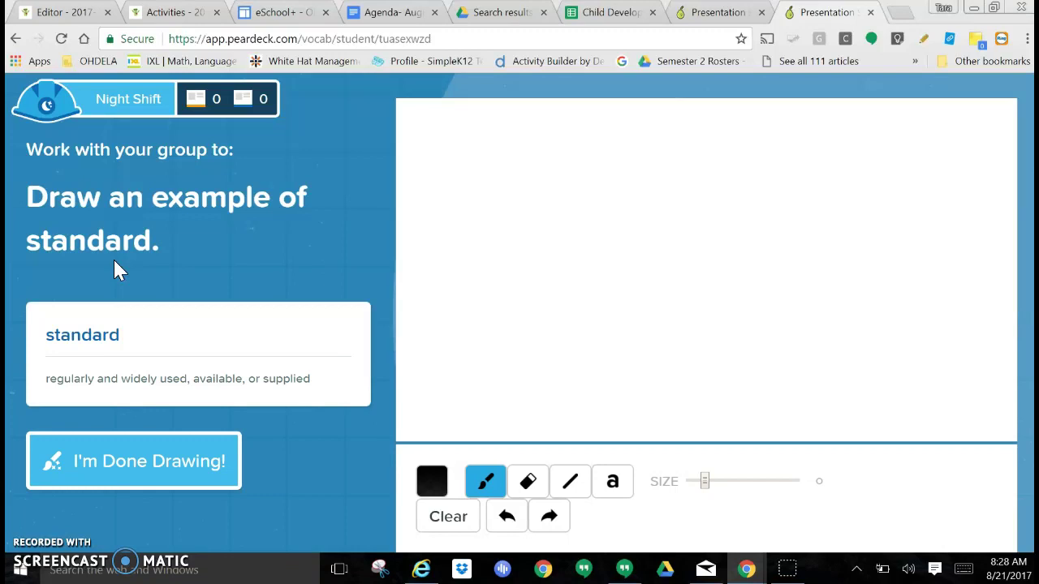
pyautogui.click(437, 228)
pyautogui.click(612, 491)
pyautogui.click(487, 487)
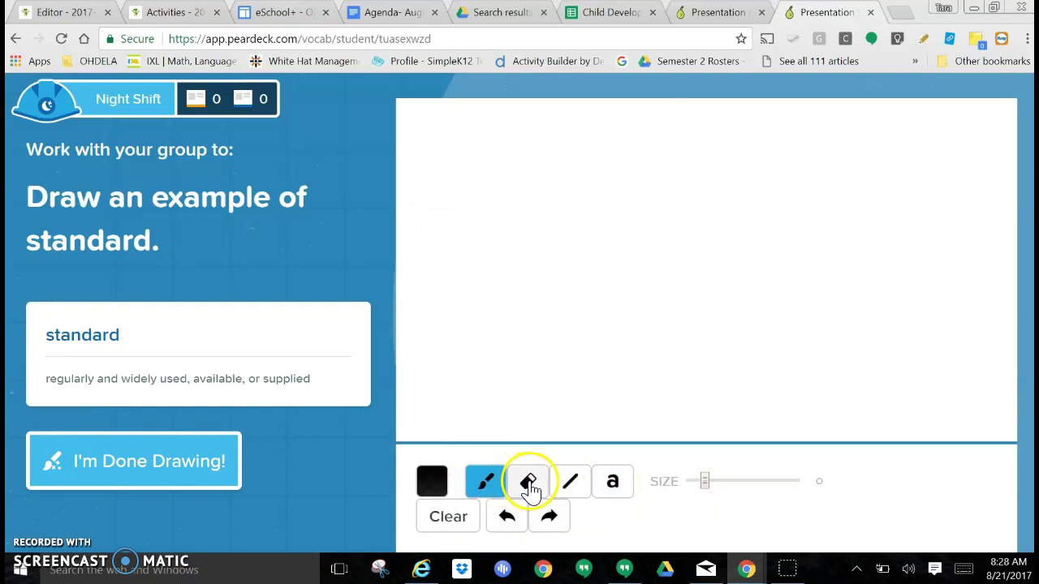
pyautogui.click(528, 484)
pyautogui.click(571, 484)
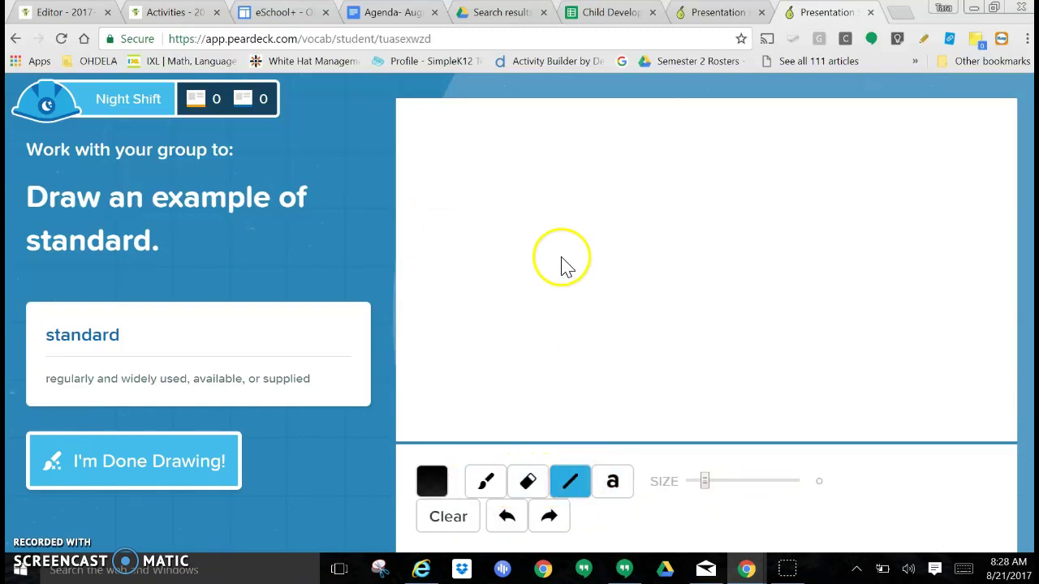
pyautogui.moveTo(537, 277); pyautogui.dragTo(809, 180)
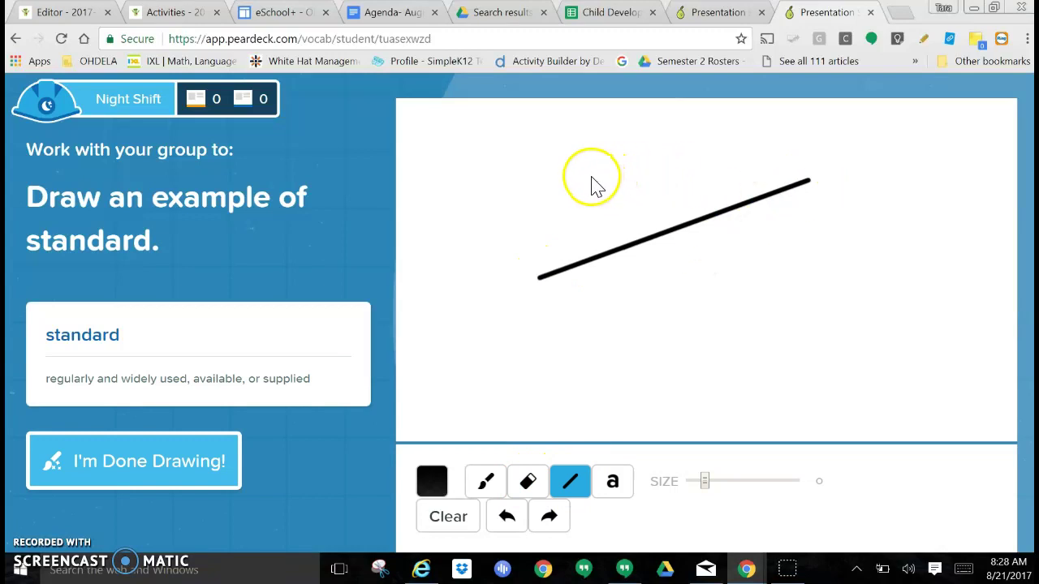
# Add the text "6.4 PFA Students should be able to mutliply fractions." to the drawing, just below the line's upper end
pyautogui.click(484, 487)
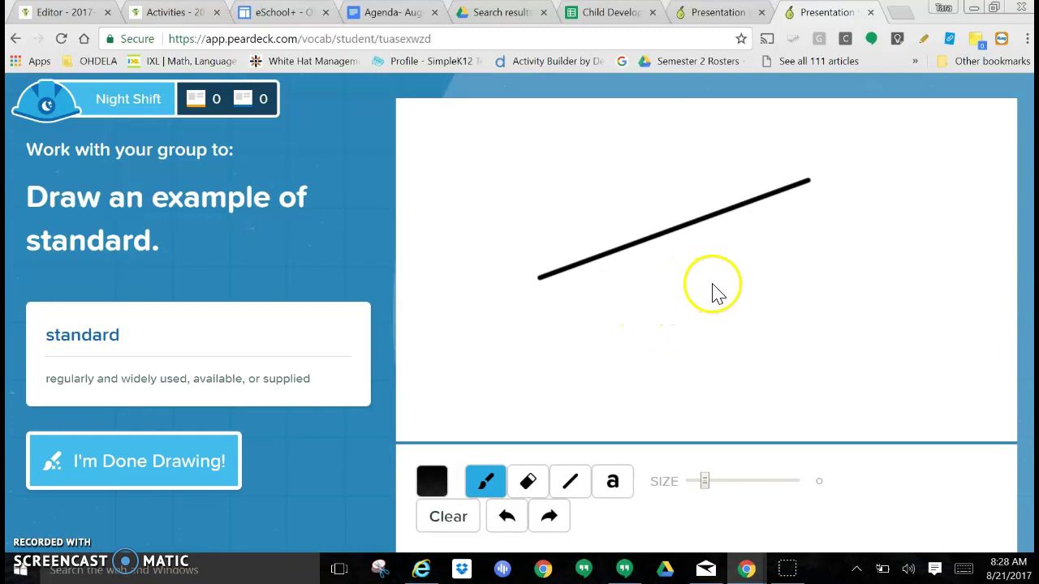
pyautogui.click(610, 479)
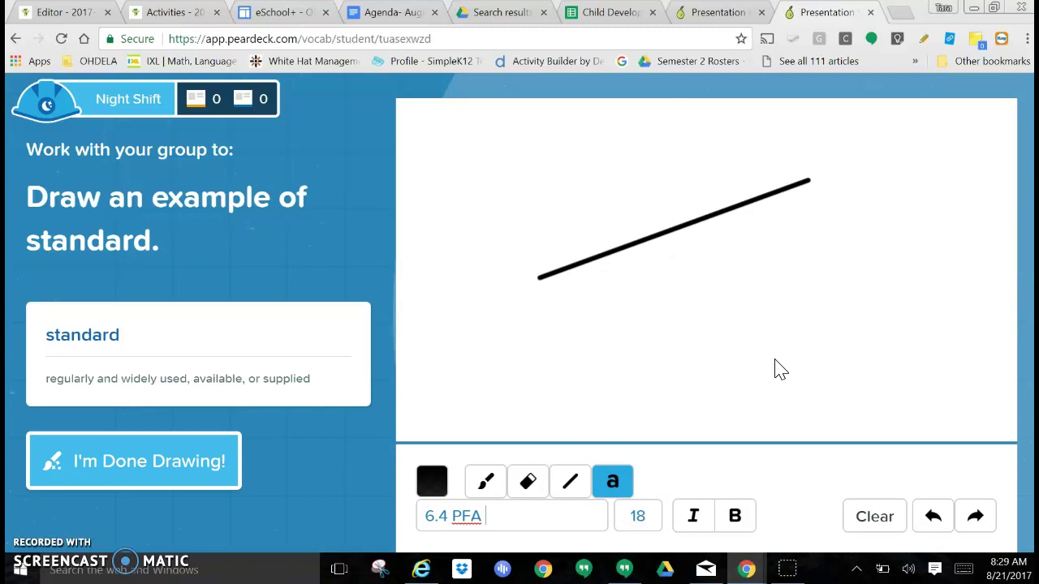
pyautogui.write('ould be able to')
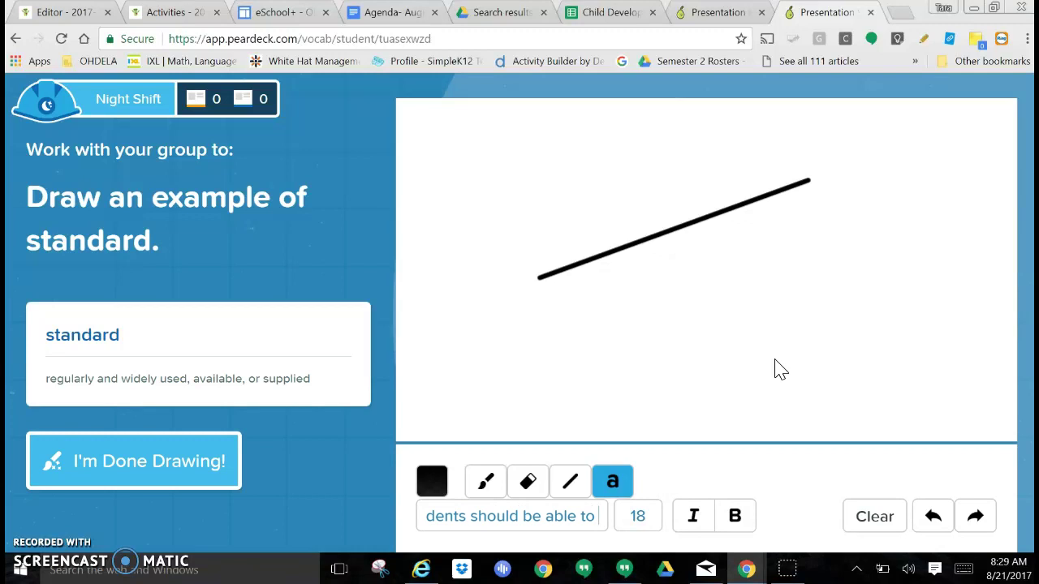
pyautogui.write('mu')
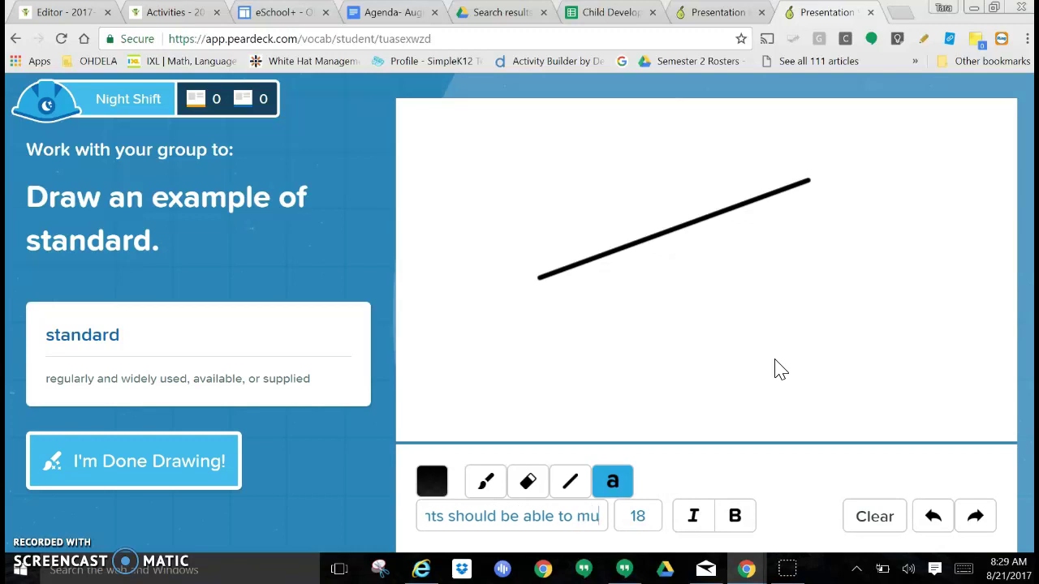
pyautogui.write('tliply fractions.')
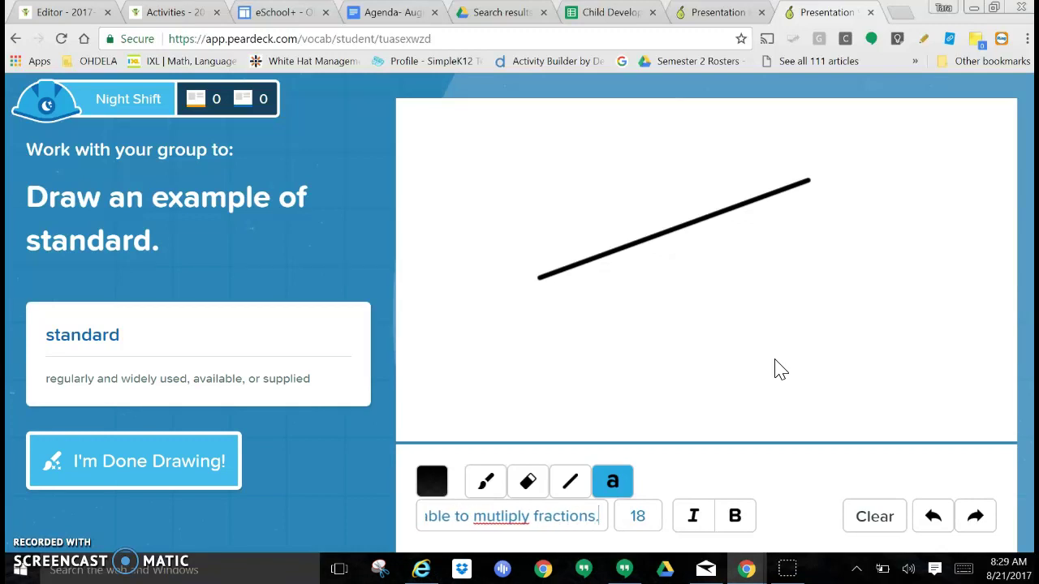
pyautogui.click(862, 432)
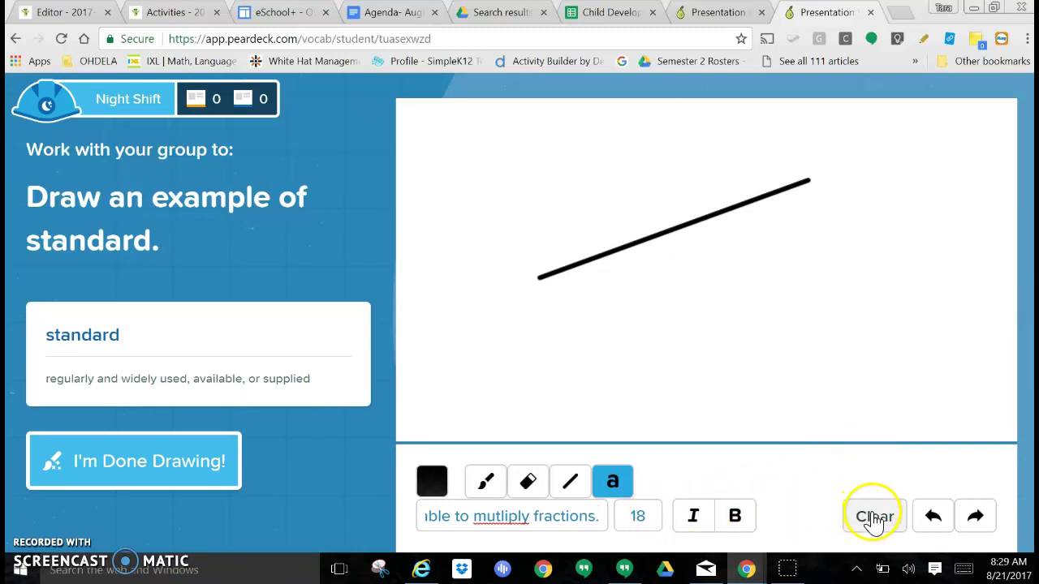
pyautogui.click(978, 521)
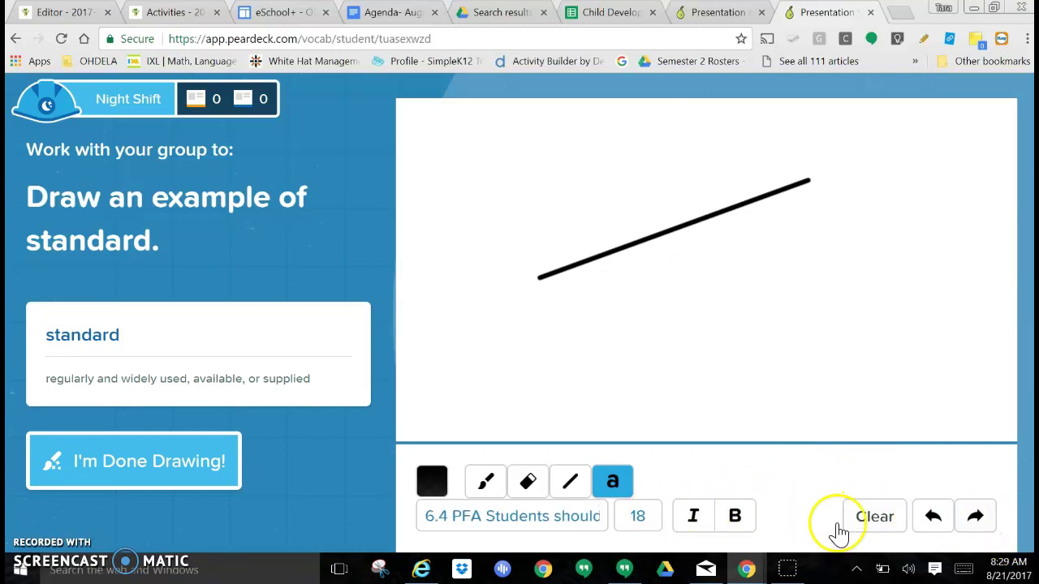
pyautogui.click(538, 516)
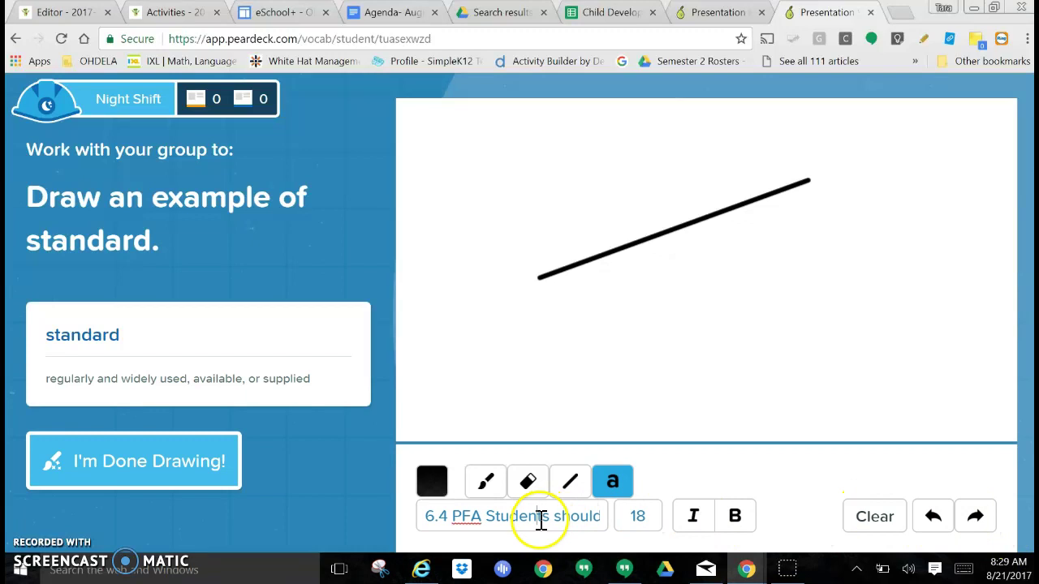
pyautogui.click(446, 489)
pyautogui.click(614, 483)
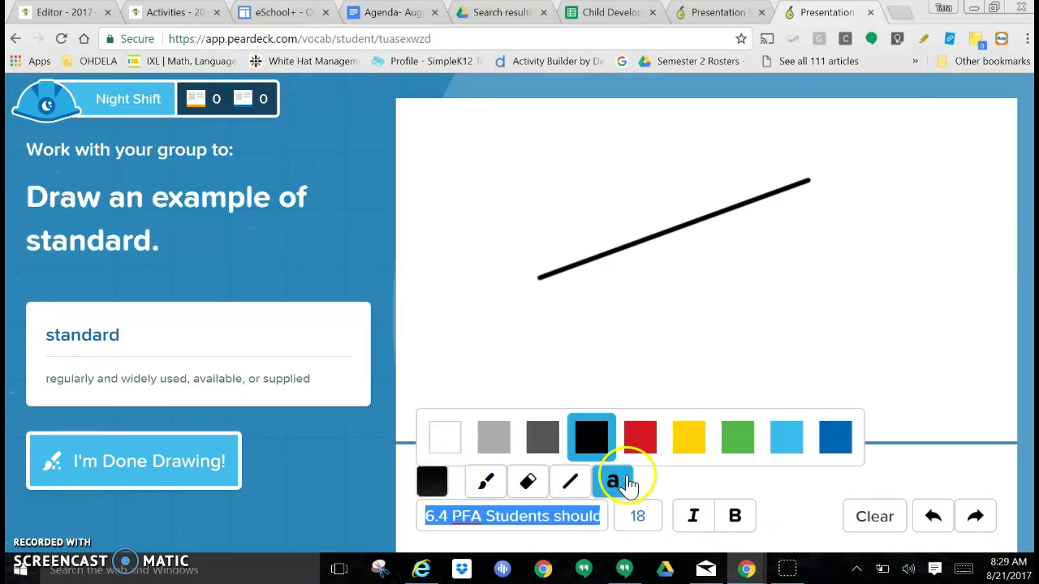
pyautogui.click(775, 232)
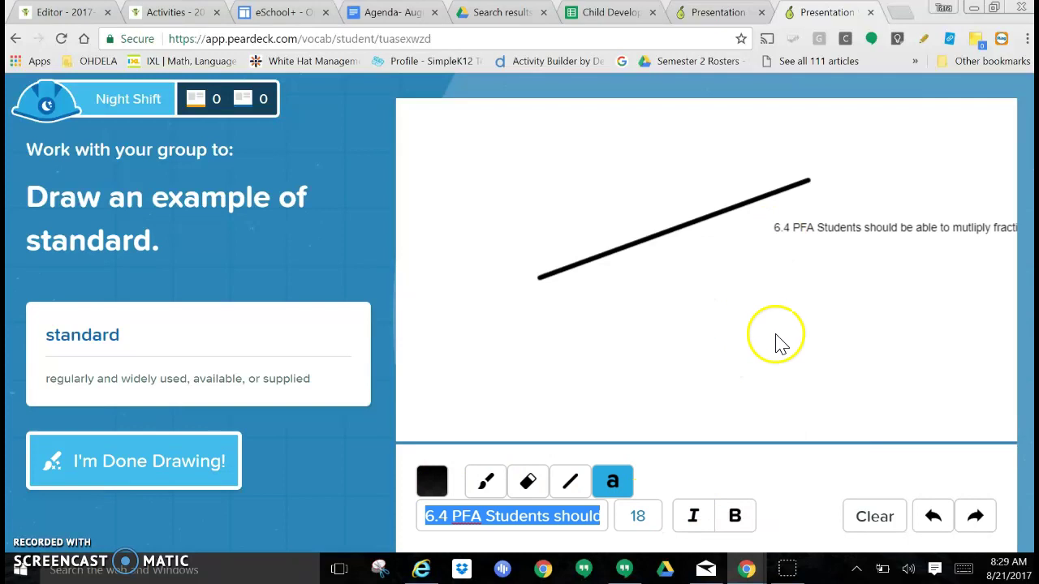
# Place five more copies of the same text around the canvas, four below the line and one above it
pyautogui.click(867, 232)
pyautogui.click(598, 313)
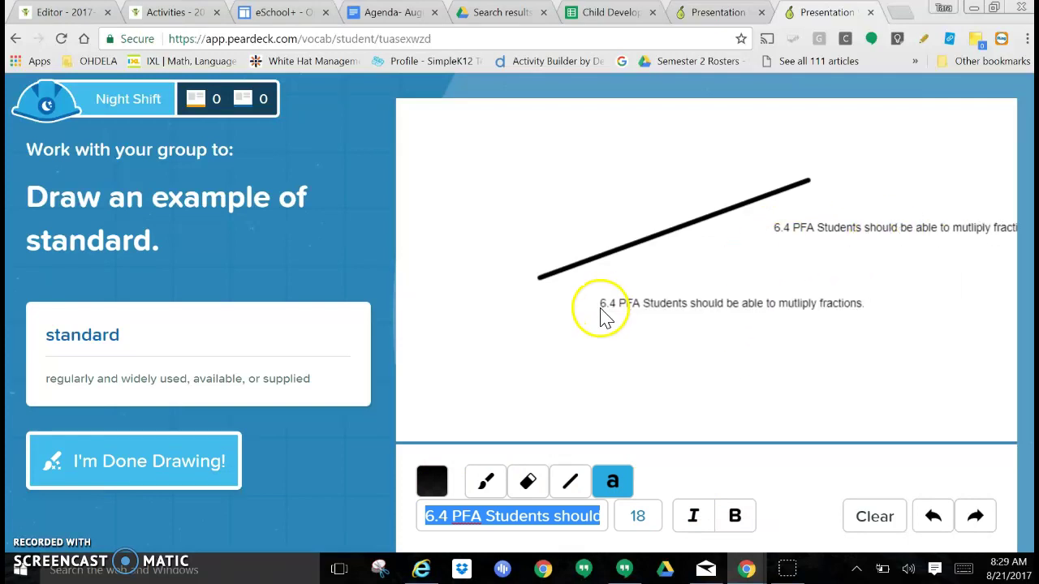
pyautogui.click(849, 324)
pyautogui.click(642, 343)
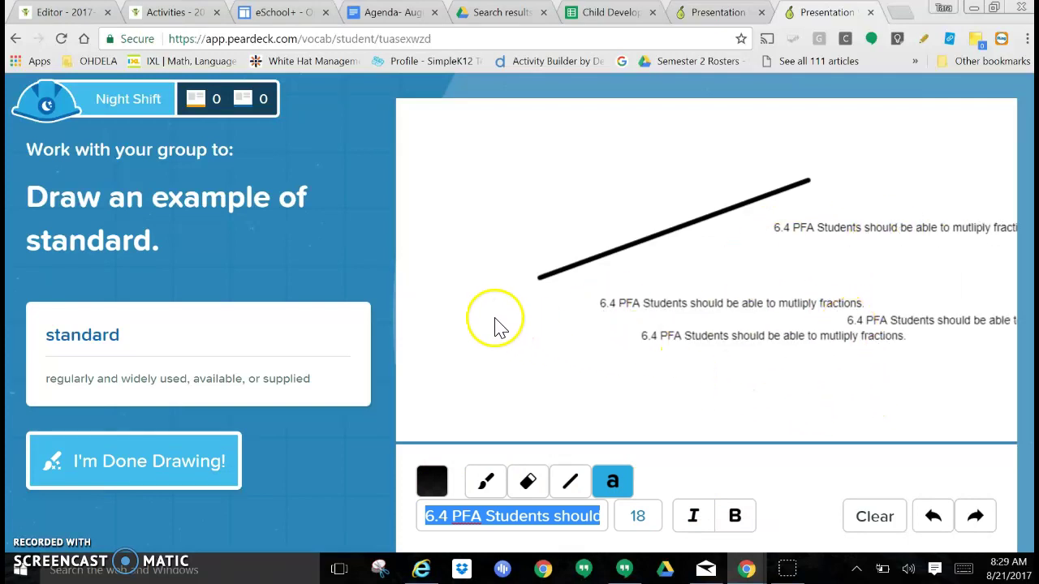
pyautogui.click(495, 321)
pyautogui.click(573, 156)
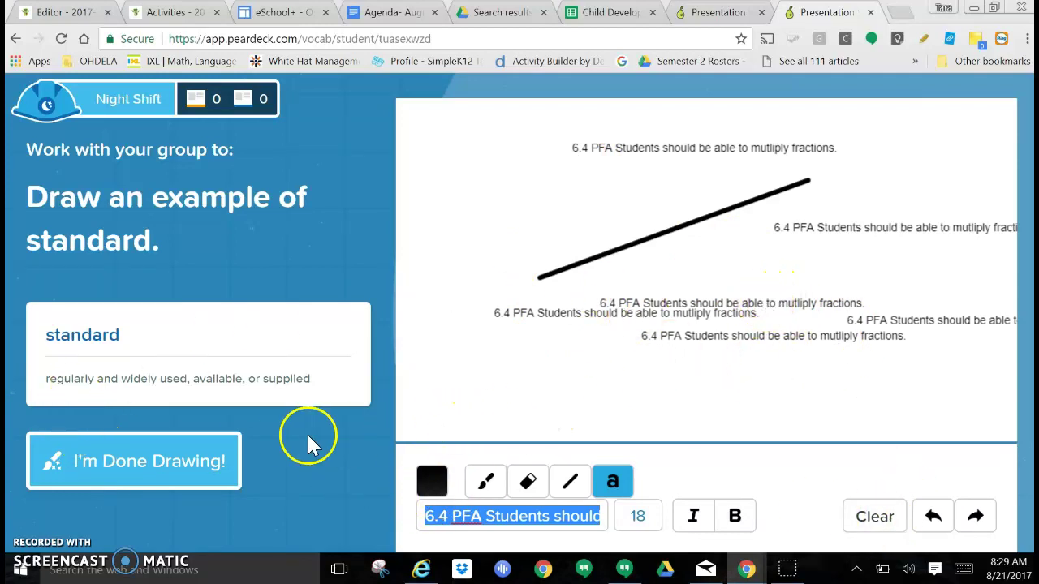
# Finish the drawing and submit "students should be able to divide fractions" as the written example of "standard"
pyautogui.click(167, 477)
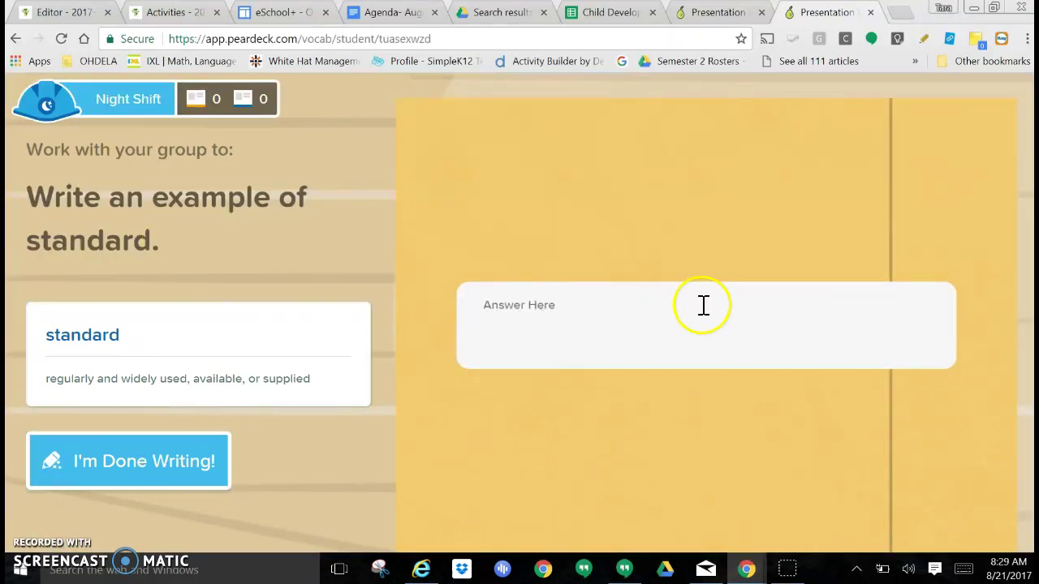
pyautogui.click(615, 313)
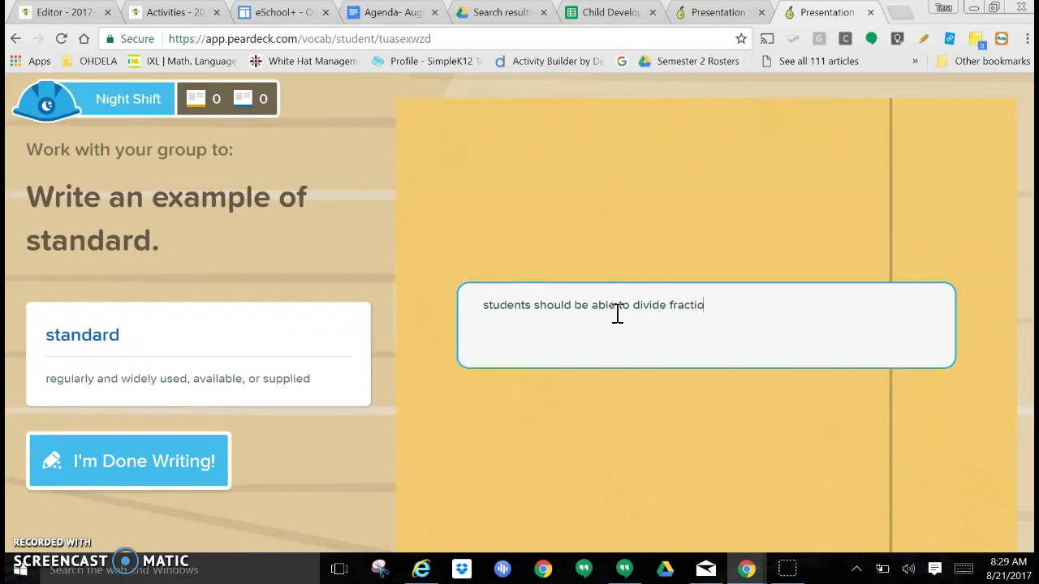
pyautogui.click(130, 462)
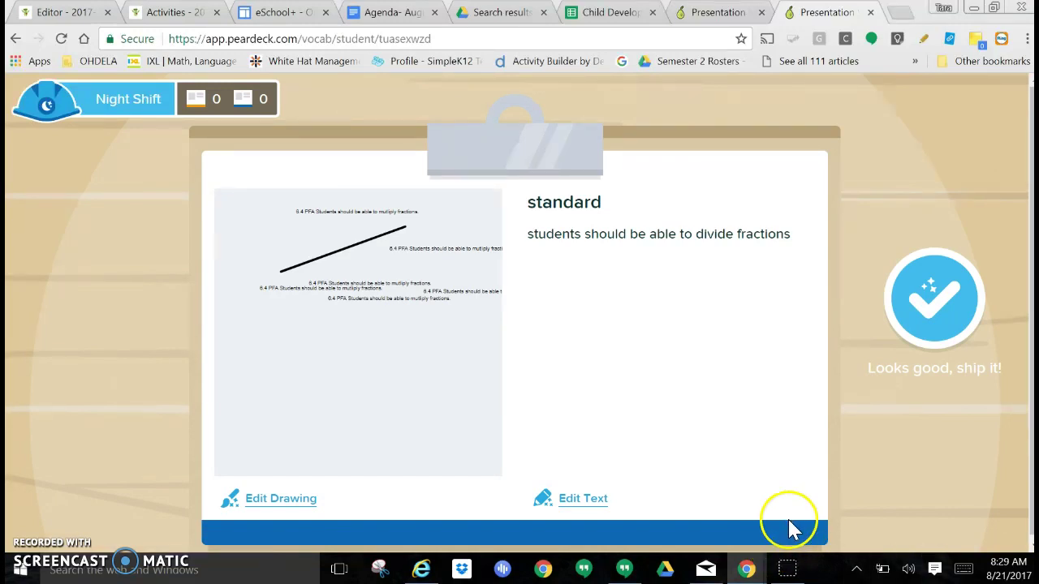
pyautogui.click(748, 571)
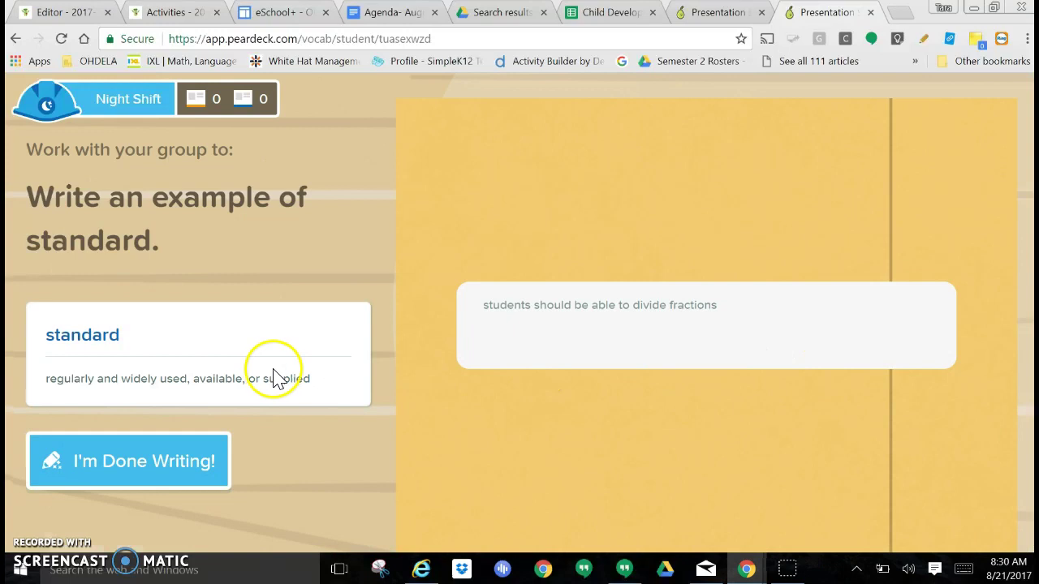
# Approve and ship the completed "standard" flashcard, and switch to the teacher's presenter window to view it
pyautogui.click(144, 452)
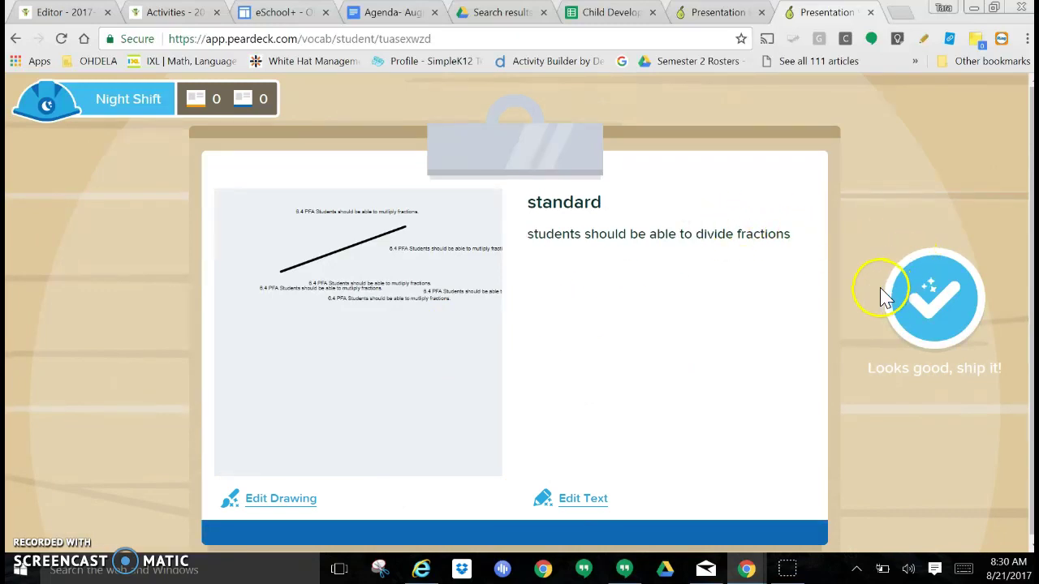
pyautogui.click(920, 307)
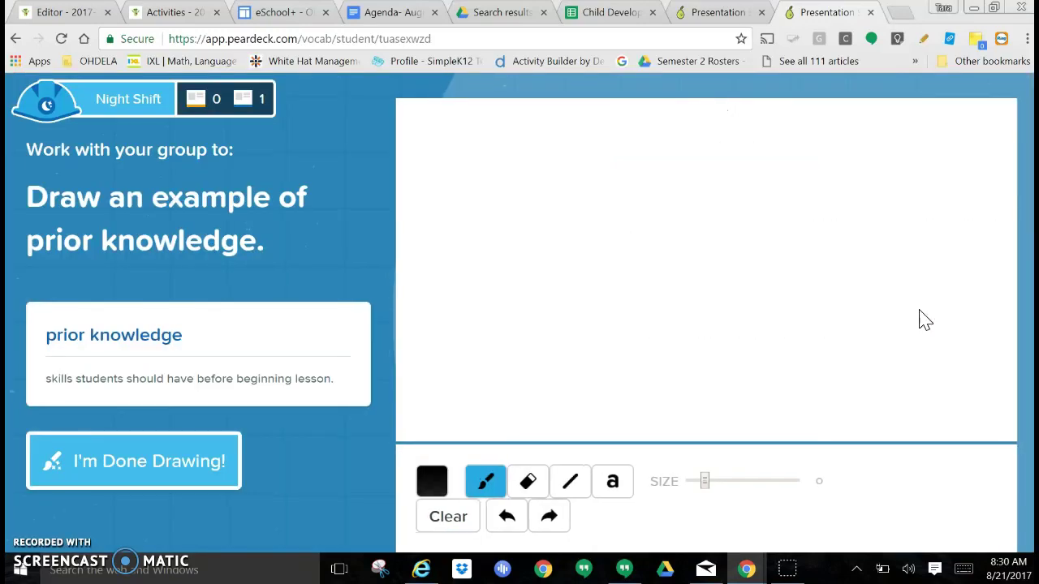
pyautogui.moveTo(741, 563)
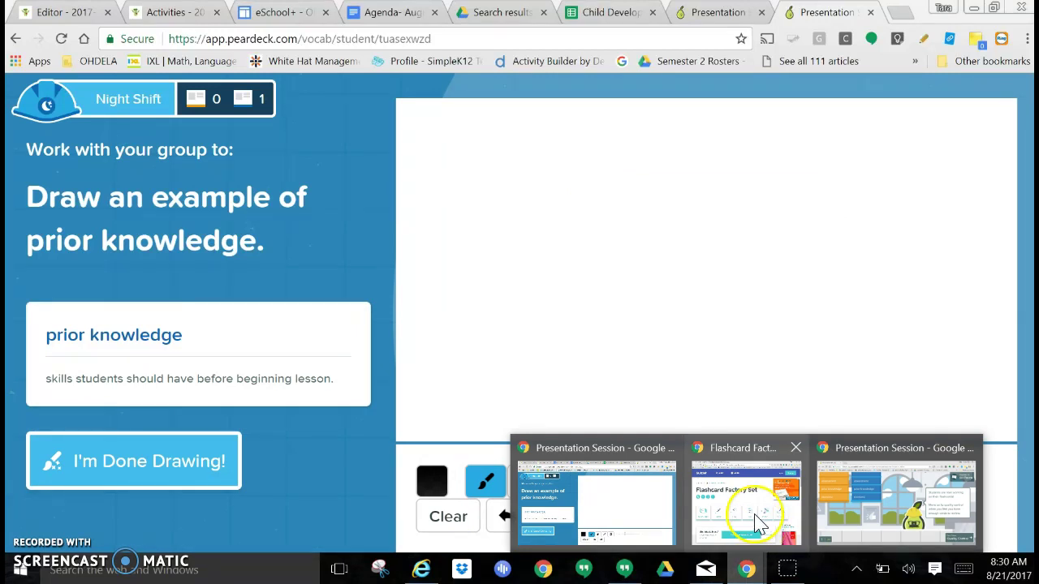
pyautogui.click(876, 496)
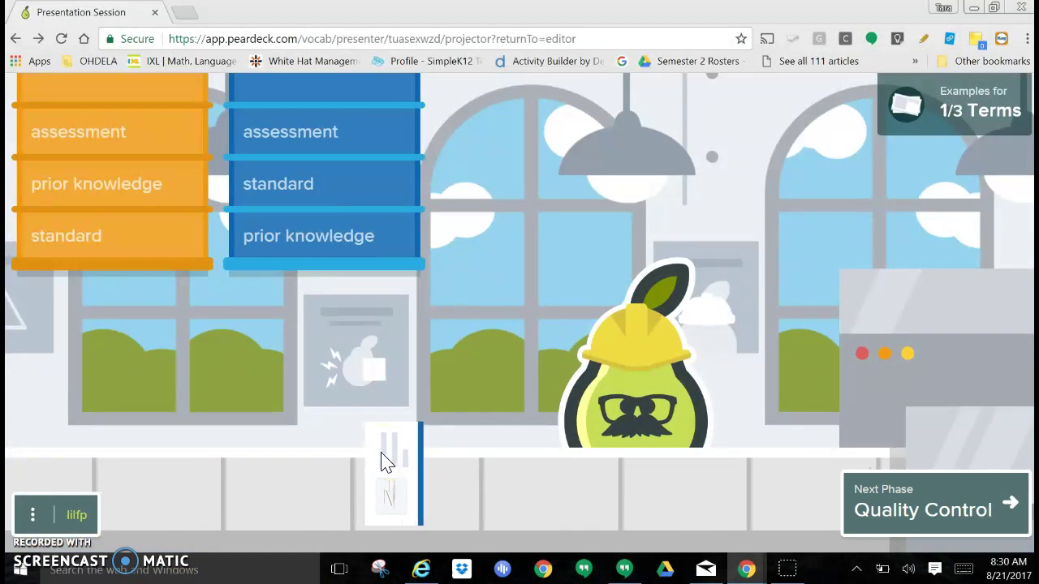
# Return to the student window and draw a large round head with a thought bubble above it for "prior knowledge"
pyautogui.click(745, 571)
pyautogui.click(598, 531)
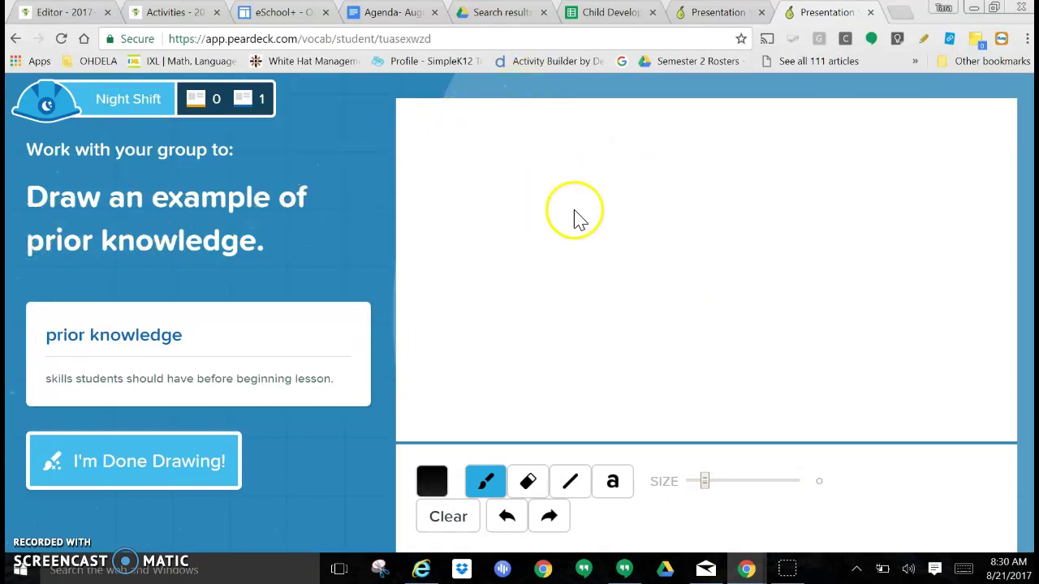
pyautogui.moveTo(763, 212)
pyautogui.mouseDown()
pyautogui.moveTo(750, 206)
pyautogui.moveTo(809, 327)
pyautogui.moveTo(755, 207)
pyautogui.mouseUp()
pyautogui.moveTo(620, 218); pyautogui.dragTo(558, 172)
pyautogui.moveTo(491, 113)
pyautogui.mouseDown()
pyautogui.moveTo(434, 121)
pyautogui.moveTo(578, 185)
pyautogui.moveTo(566, 122)
pyautogui.moveTo(491, 112)
pyautogui.mouseUp()
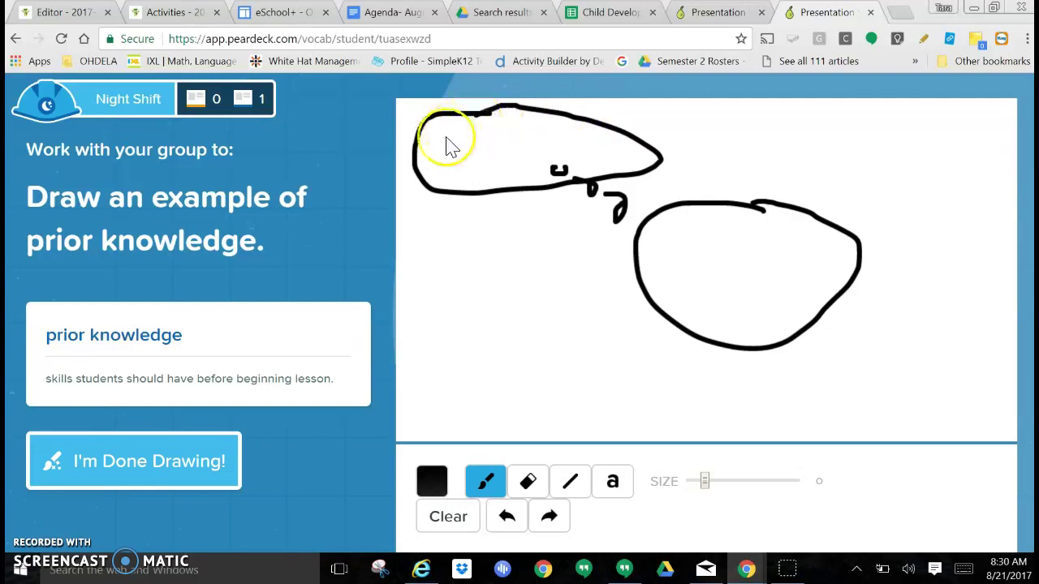
# Add the text "I remember counting blocks" inside the thought bubble
pyautogui.click(614, 485)
pyautogui.click(494, 507)
pyautogui.write('I remember counting')
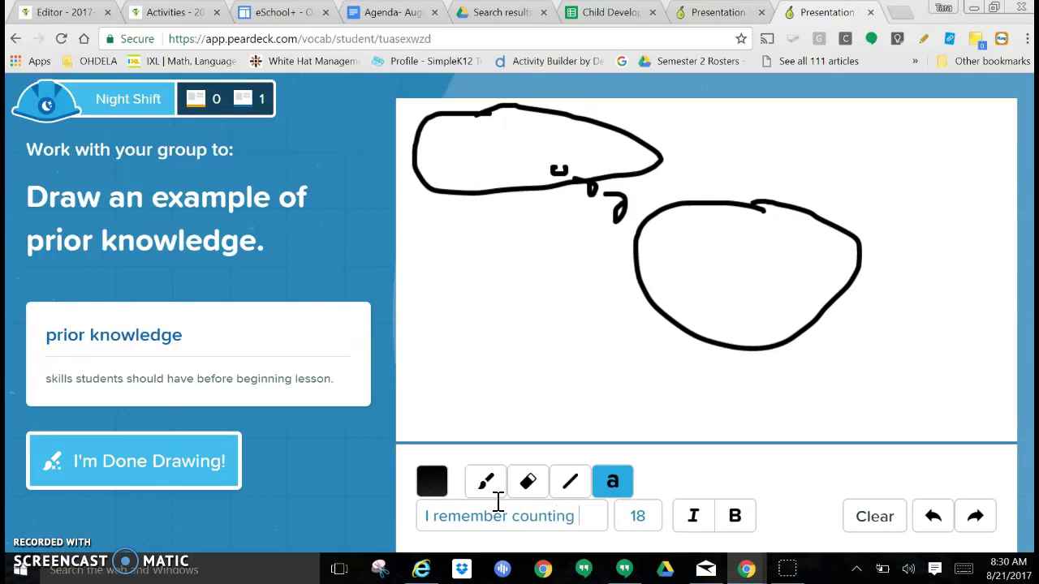
pyautogui.write(' blocks')
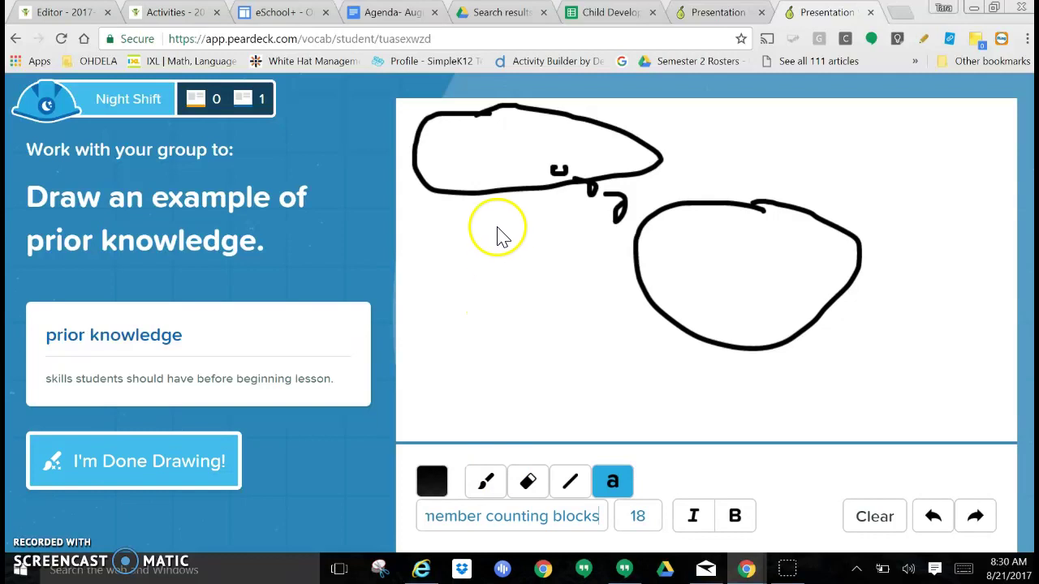
pyautogui.click(448, 151)
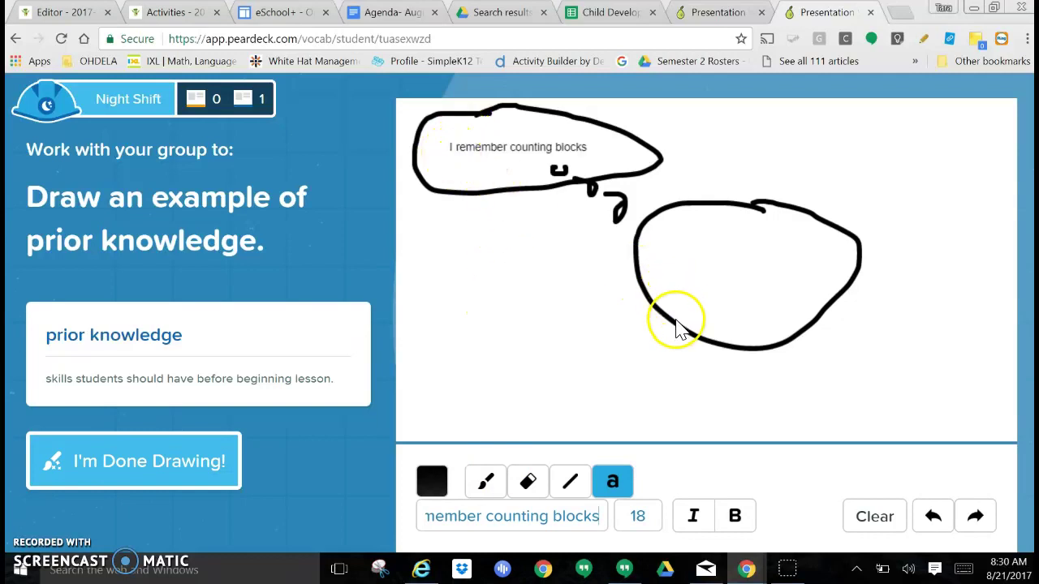
# Draw two eyes, a nose and a smile on the head with the brush and finish the drawing
pyautogui.click(485, 482)
pyautogui.moveTo(680, 224); pyautogui.dragTo(703, 241)
pyautogui.moveTo(802, 230)
pyautogui.mouseDown()
pyautogui.moveTo(803, 249)
pyautogui.moveTo(800, 230)
pyautogui.mouseUp()
pyautogui.moveTo(672, 276)
pyautogui.mouseDown()
pyautogui.moveTo(800, 285)
pyautogui.moveTo(805, 275)
pyautogui.moveTo(726, 271)
pyautogui.moveTo(763, 273)
pyautogui.mouseUp()
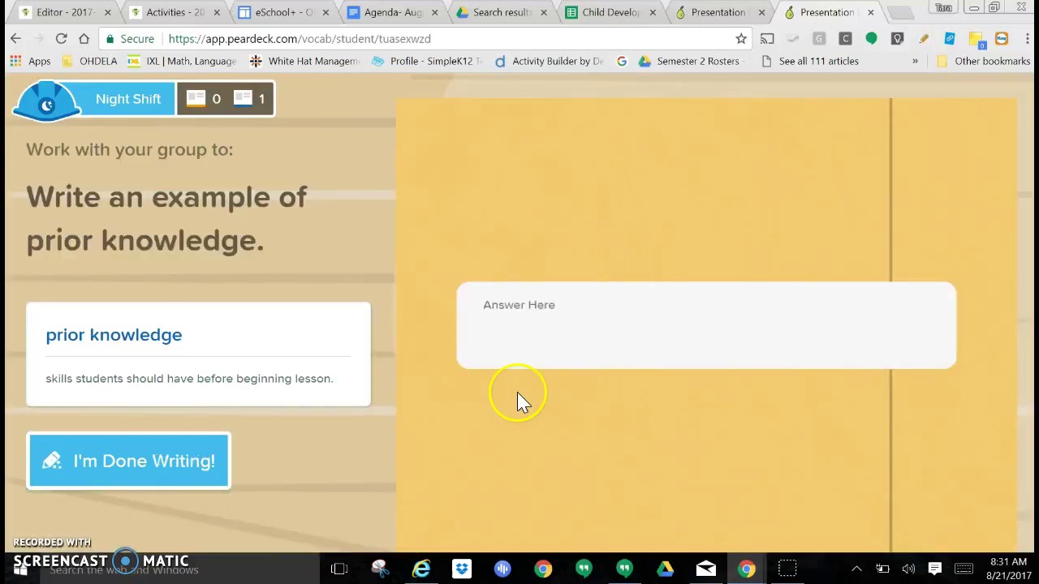
# Submit "Student remembers how to count blocks before adding numbers together." as the written example of "prior knowledge" and ship the card
pyautogui.click(541, 297)
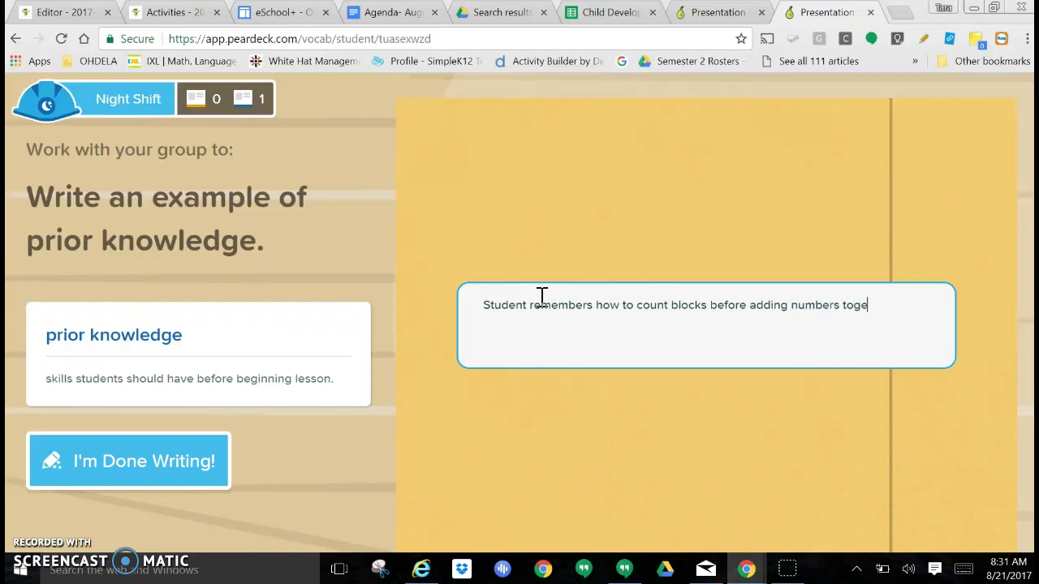
pyautogui.click(186, 456)
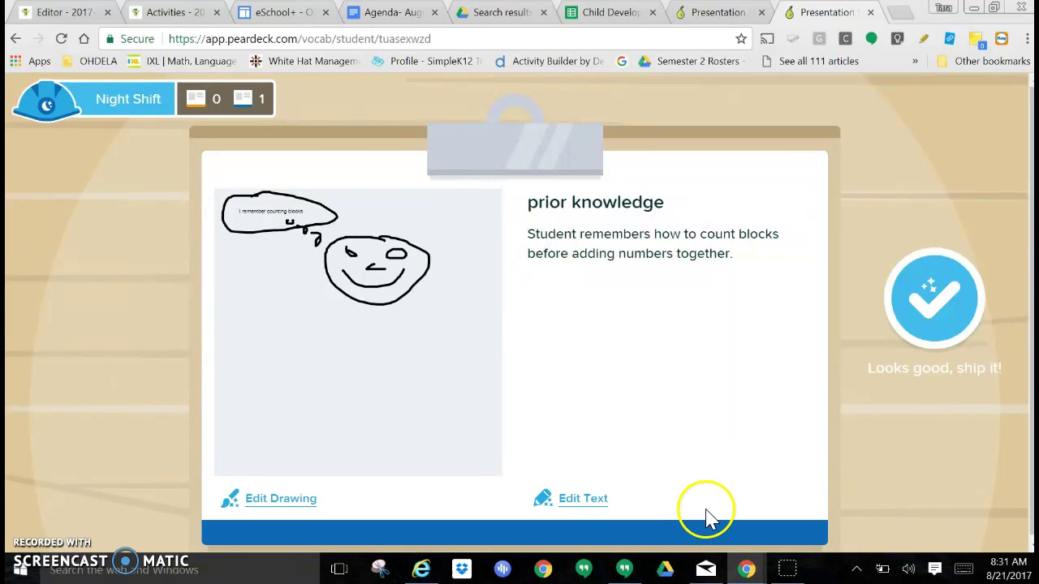
pyautogui.click(965, 330)
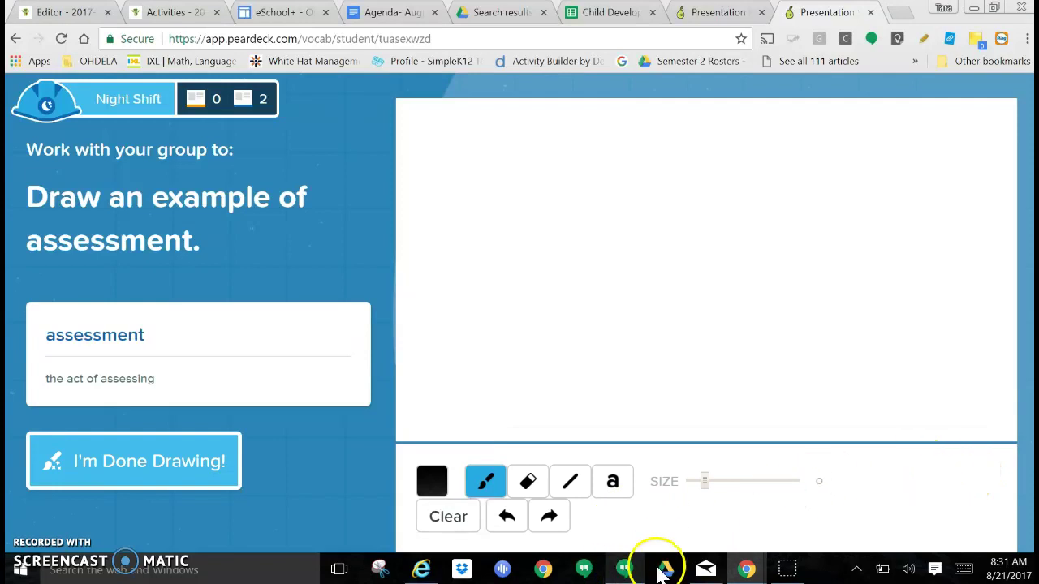
# Check the shipped "prior knowledge" card in the teacher's presenter window and return to the student window
pyautogui.moveTo(742, 572)
pyautogui.click(874, 494)
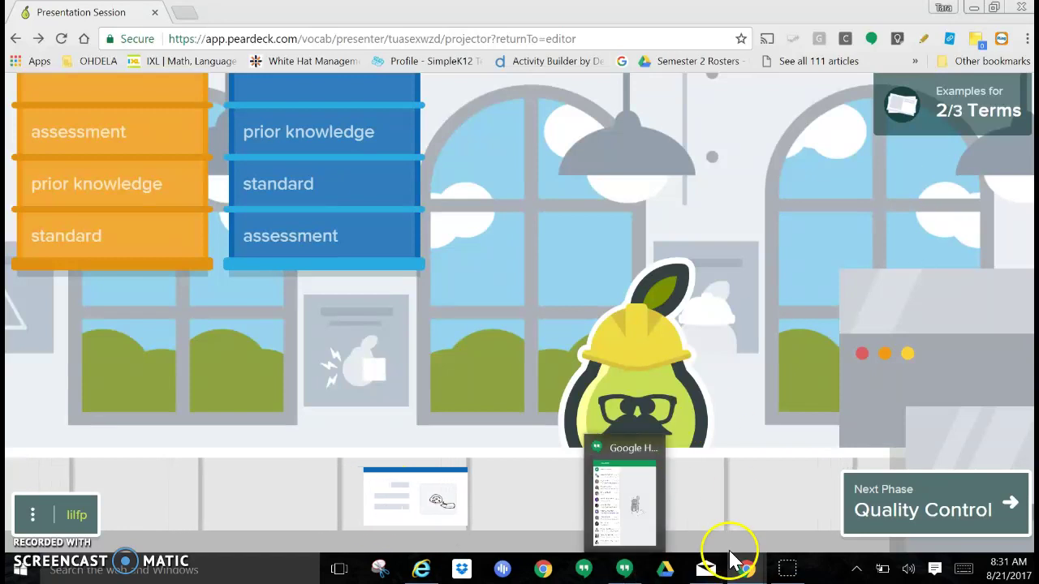
pyautogui.moveTo(746, 566)
pyautogui.click(626, 535)
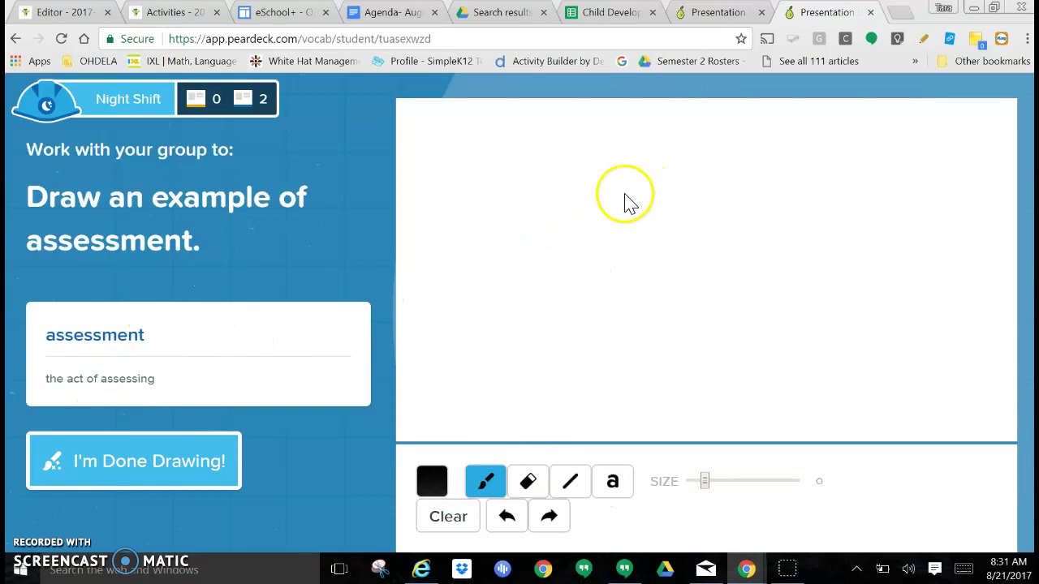
# Draw a smiling stick figure for "assessment" with an arm reaching out to write on a tilted sheet of paper
pyautogui.moveTo(617, 152)
pyautogui.mouseDown()
pyautogui.moveTo(576, 231)
pyautogui.moveTo(561, 146)
pyautogui.mouseUp()
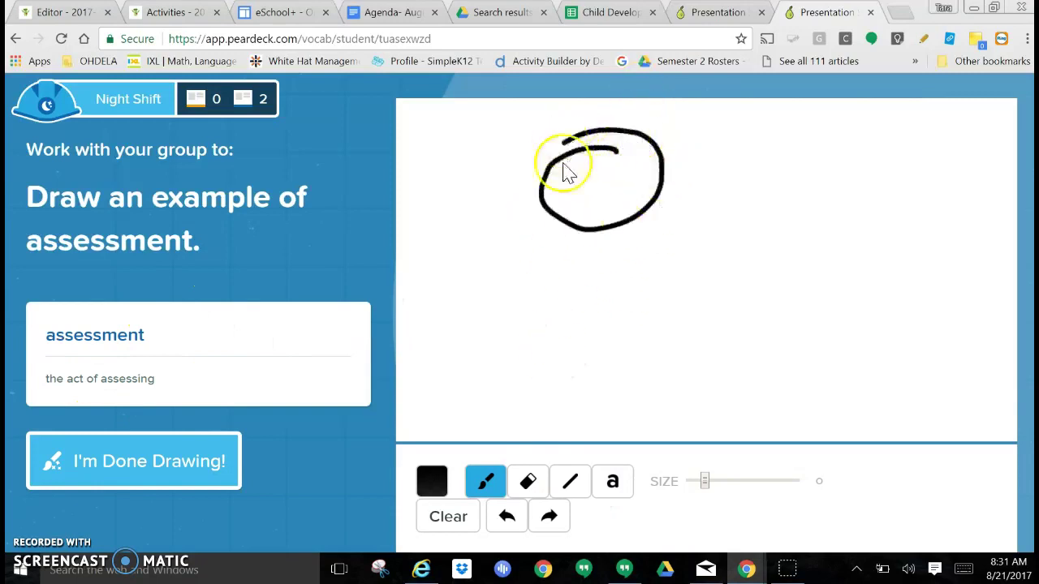
pyautogui.moveTo(581, 221)
pyautogui.mouseDown()
pyautogui.moveTo(578, 367)
pyautogui.moveTo(593, 355)
pyautogui.moveTo(615, 378)
pyautogui.mouseUp()
pyautogui.moveTo(551, 244)
pyautogui.mouseDown()
pyautogui.moveTo(584, 297)
pyautogui.moveTo(657, 242)
pyautogui.mouseUp()
pyautogui.moveTo(617, 149); pyautogui.dragTo(633, 151)
pyautogui.moveTo(610, 185); pyautogui.dragTo(678, 195)
pyautogui.moveTo(811, 172)
pyautogui.mouseDown()
pyautogui.moveTo(706, 267)
pyautogui.moveTo(830, 295)
pyautogui.moveTo(900, 215)
pyautogui.moveTo(818, 168)
pyautogui.mouseUp()
pyautogui.moveTo(645, 237)
pyautogui.mouseDown()
pyautogui.moveTo(785, 230)
pyautogui.moveTo(782, 278)
pyautogui.mouseUp()
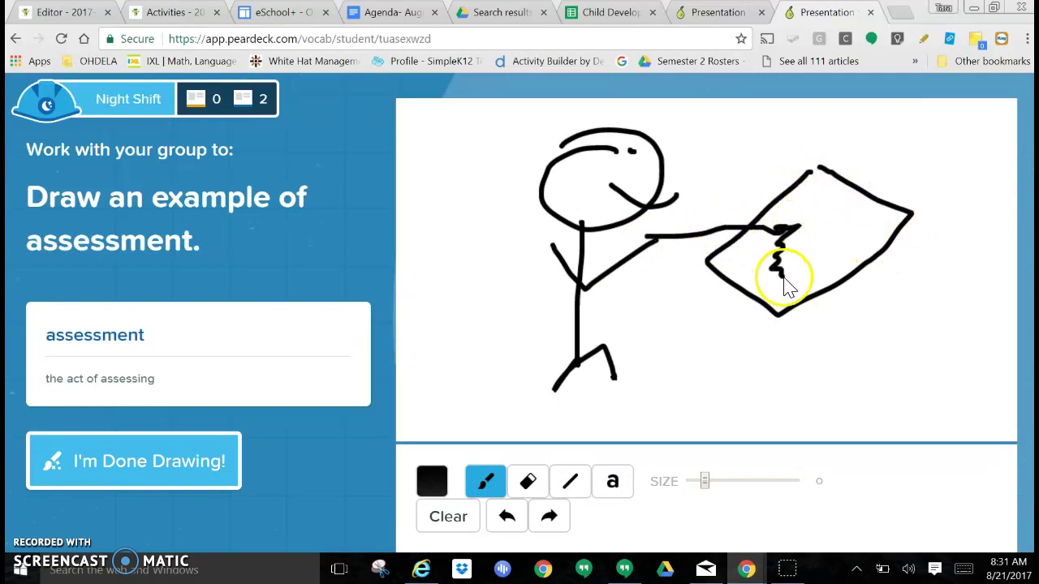
# Finish the drawing and submit a sentence about a student taking an assessment over adding numbers as the written example
pyautogui.click(180, 460)
pyautogui.click(585, 331)
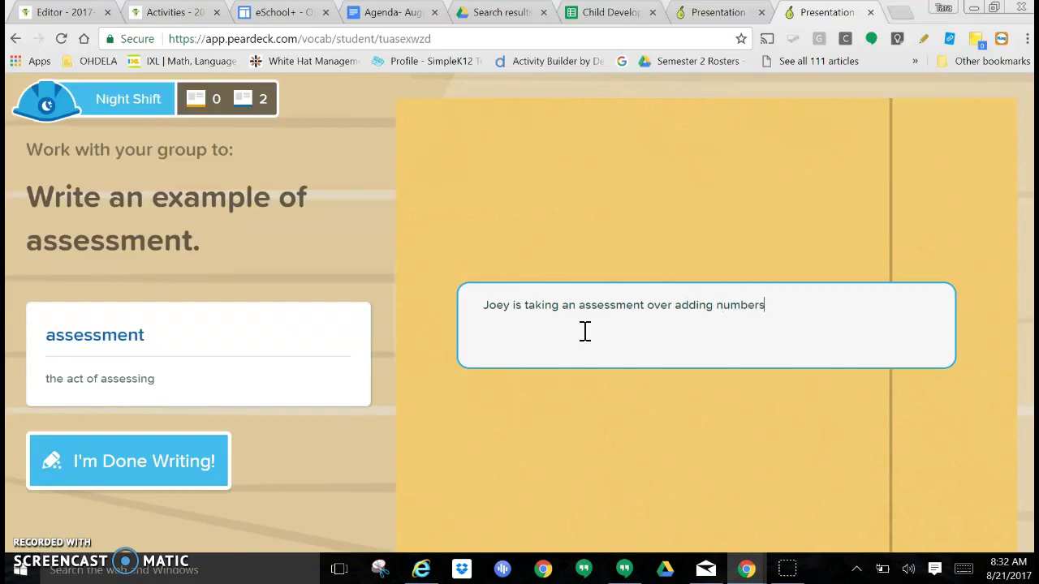
pyautogui.click(163, 466)
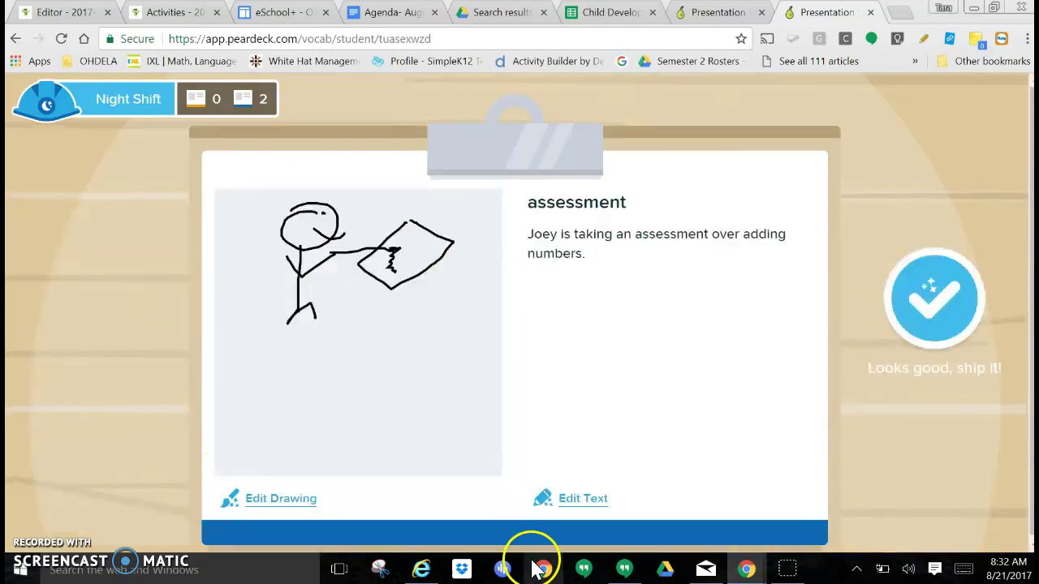
# Edit the "assessment" drawing to add "1+4=" on the sheet of paper, and ship the flashcard
pyautogui.click(274, 509)
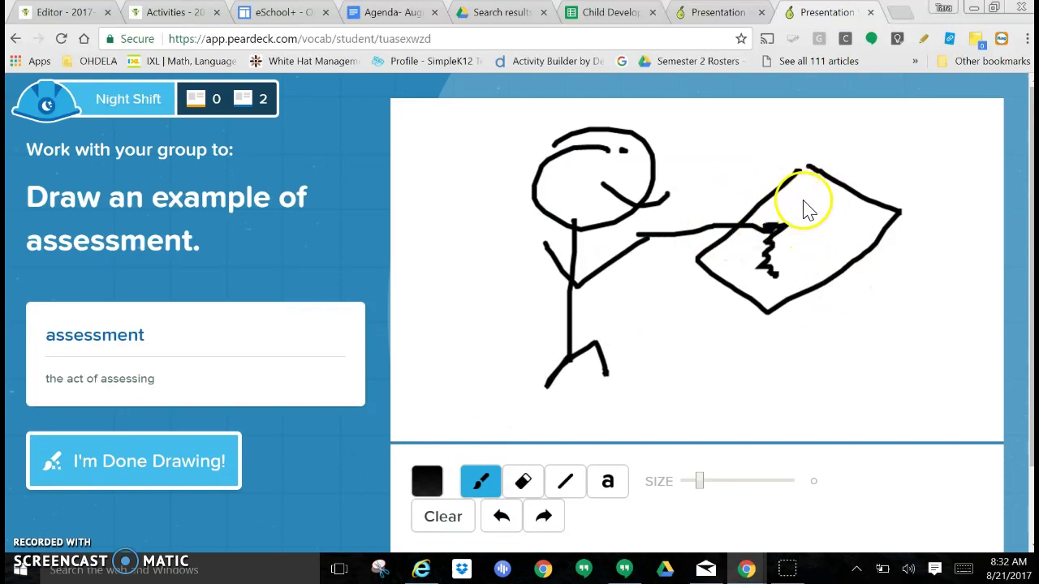
pyautogui.moveTo(821, 190)
pyautogui.mouseDown()
pyautogui.moveTo(792, 202)
pyautogui.moveTo(832, 197)
pyautogui.moveTo(852, 236)
pyautogui.moveTo(867, 231)
pyautogui.mouseUp()
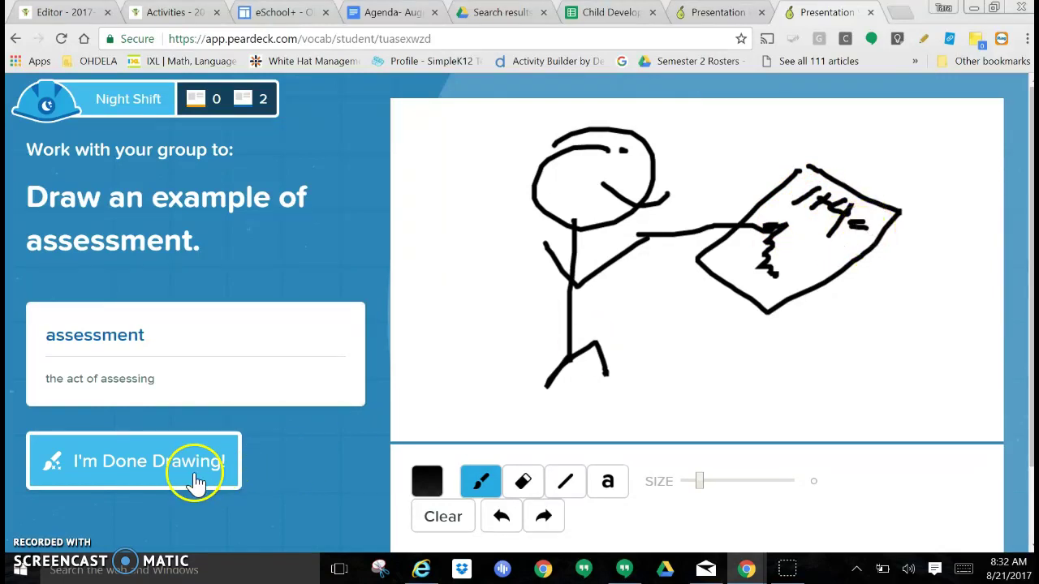
pyautogui.click(194, 476)
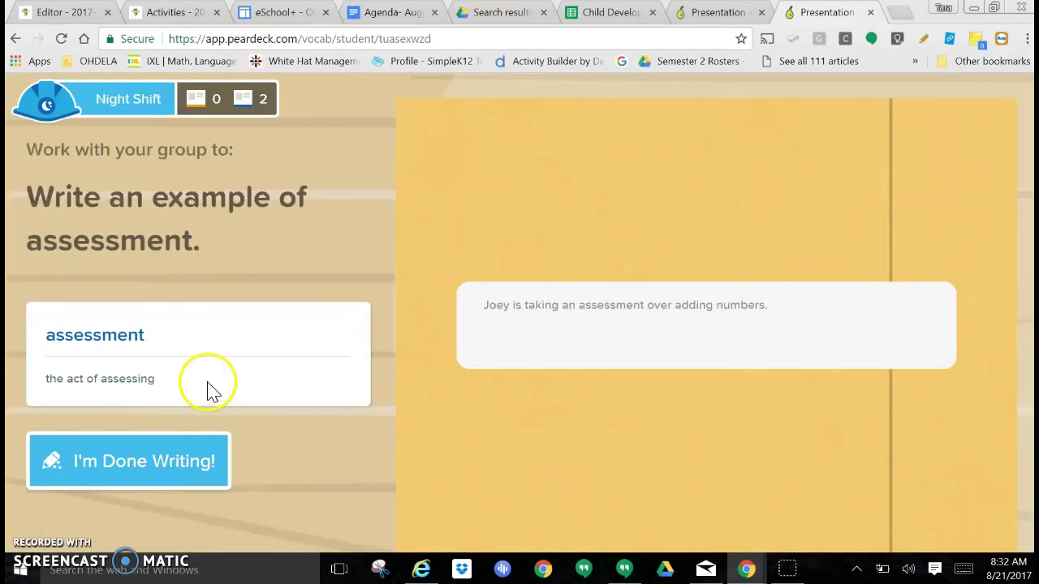
pyautogui.click(134, 461)
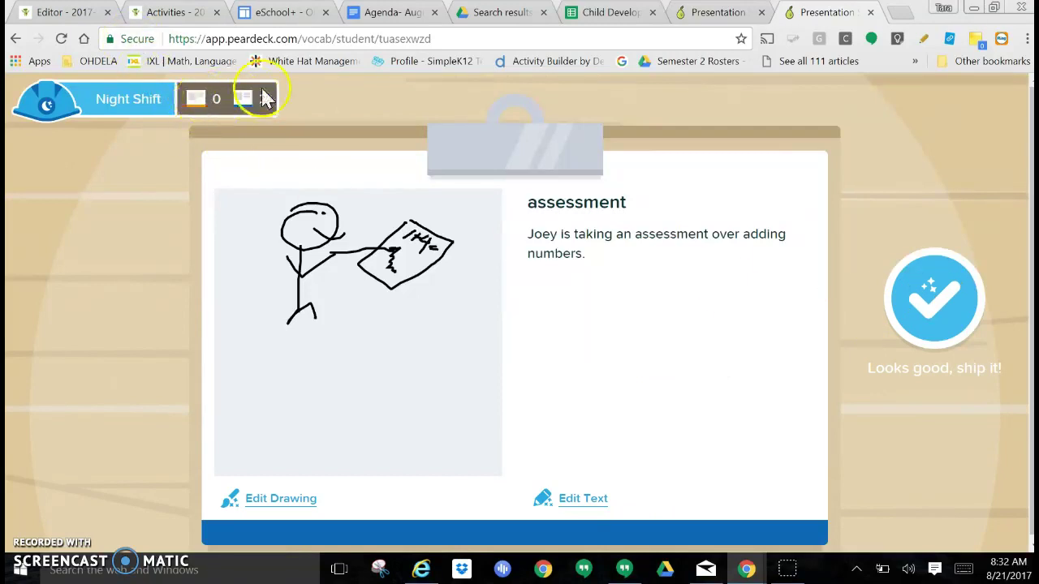
pyautogui.click(934, 301)
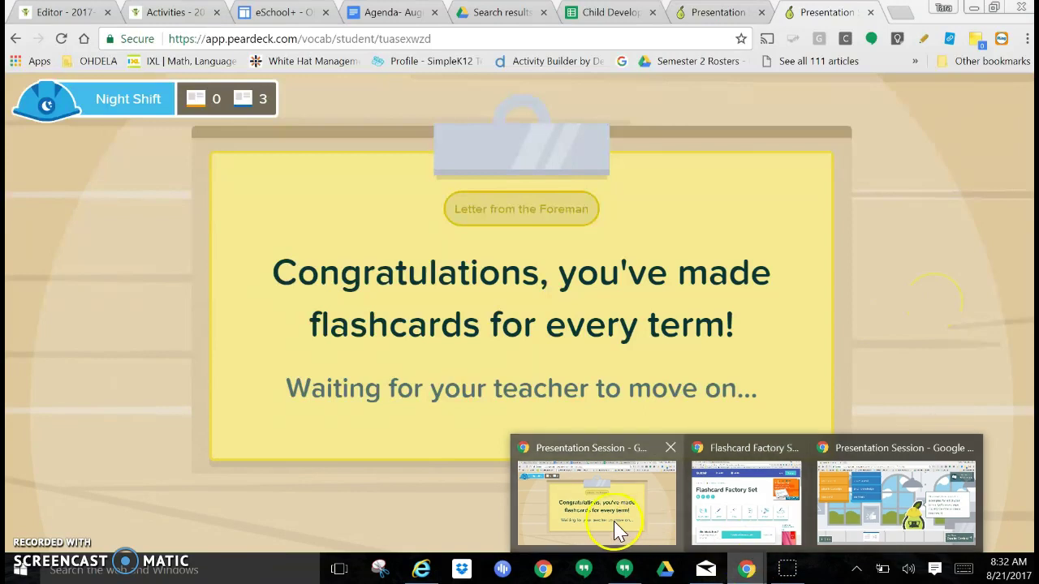
# In the teacher's window, start Quality Control, reject the "standard" card and accept the "prior knowledge" and "assessment" cards
pyautogui.click(872, 510)
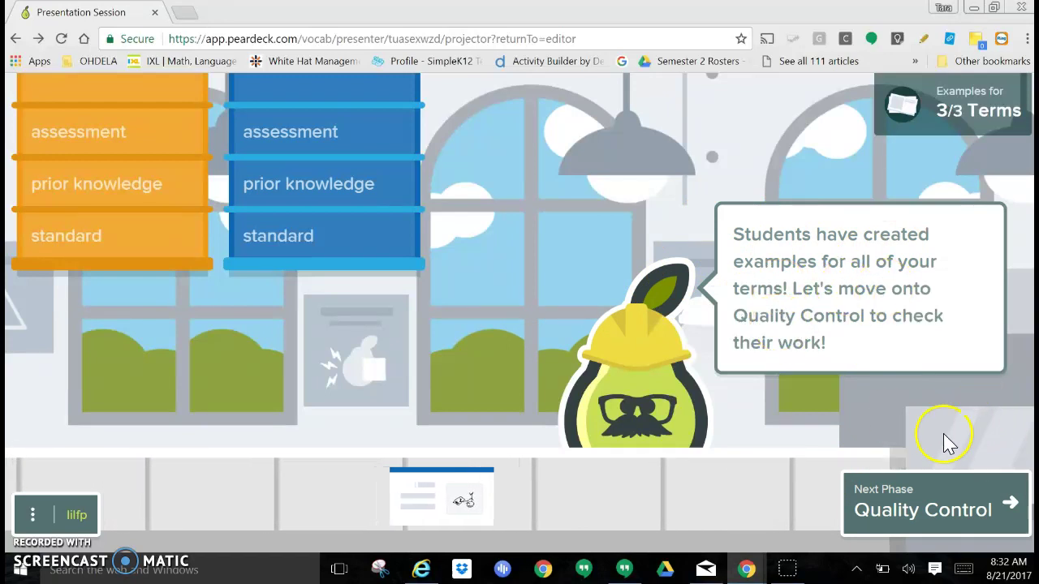
pyautogui.click(916, 492)
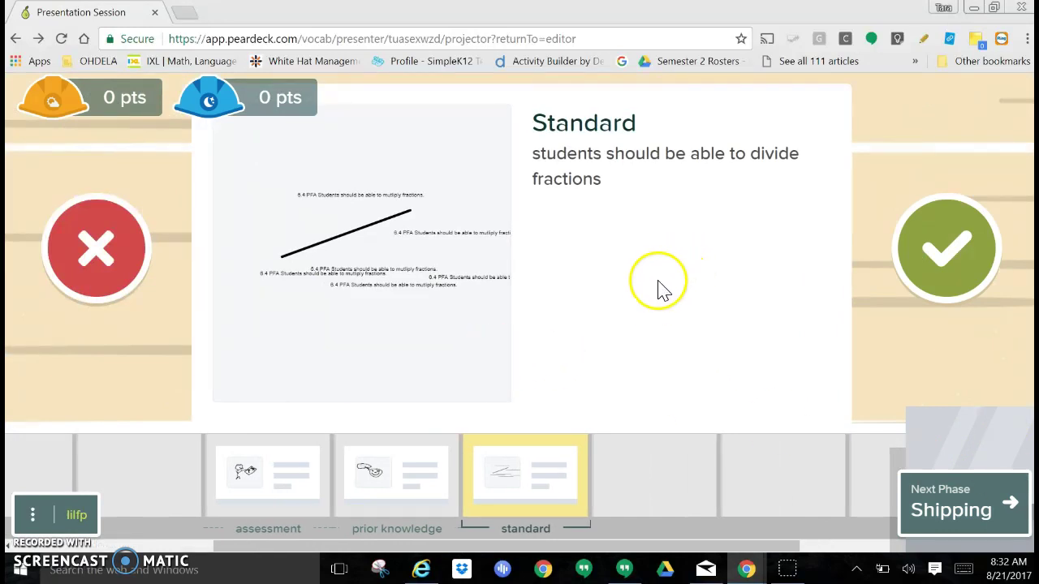
pyautogui.click(98, 258)
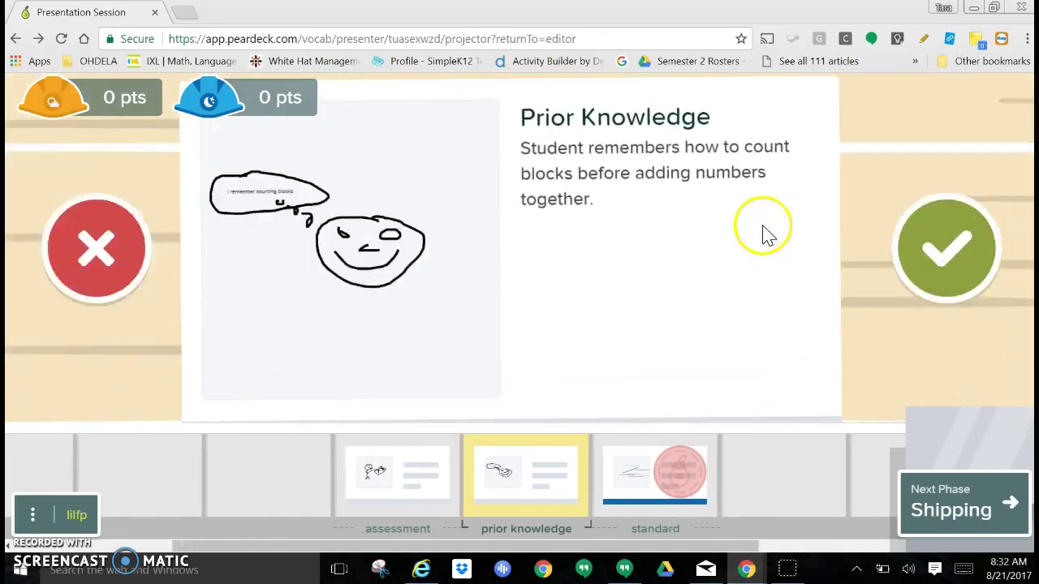
pyautogui.click(941, 258)
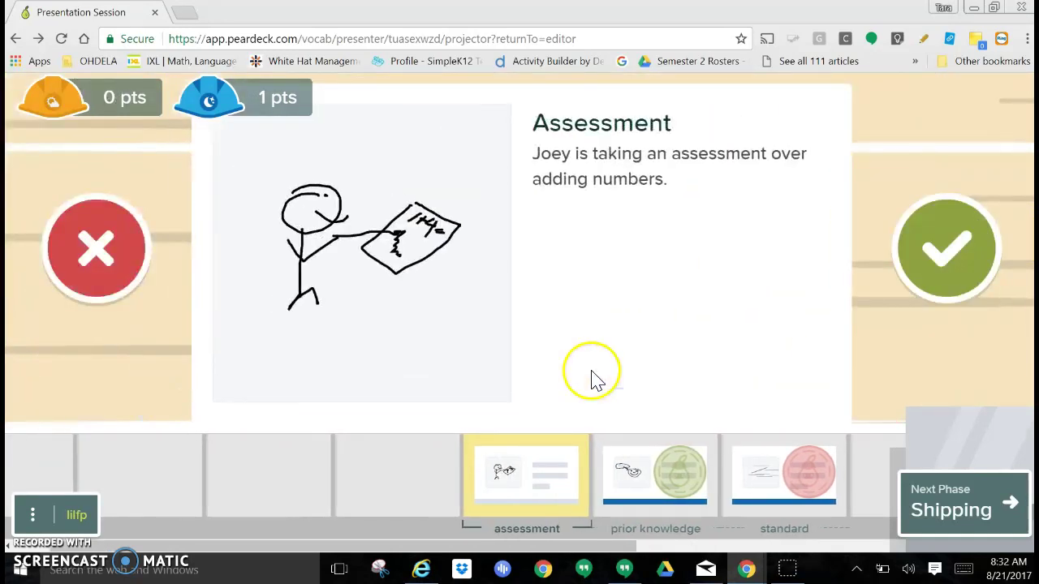
pyautogui.click(964, 273)
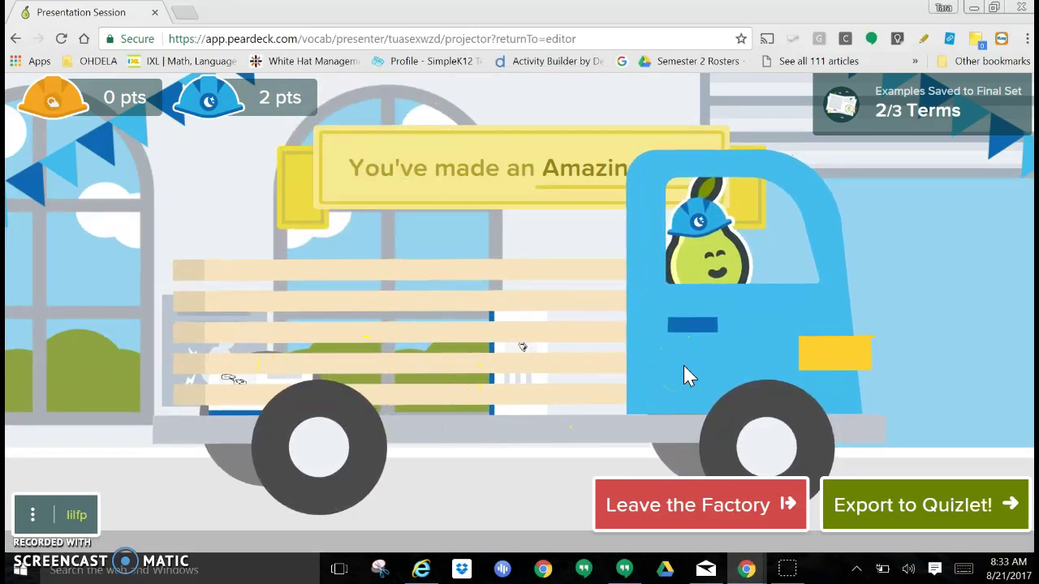
# Export the class flashcard set to Quizlet as a public set published without a password
pyautogui.click(735, 497)
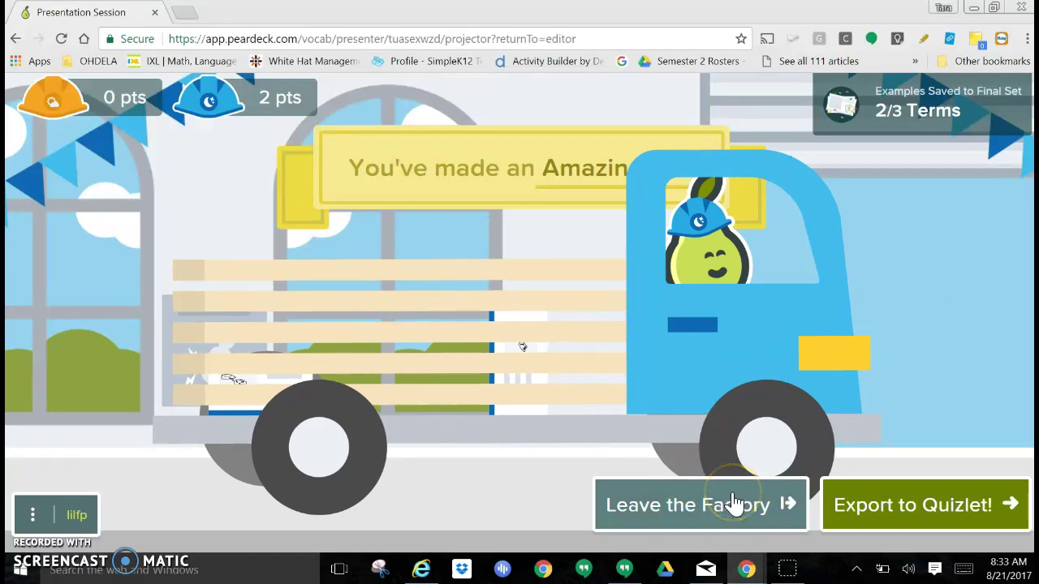
pyautogui.click(910, 503)
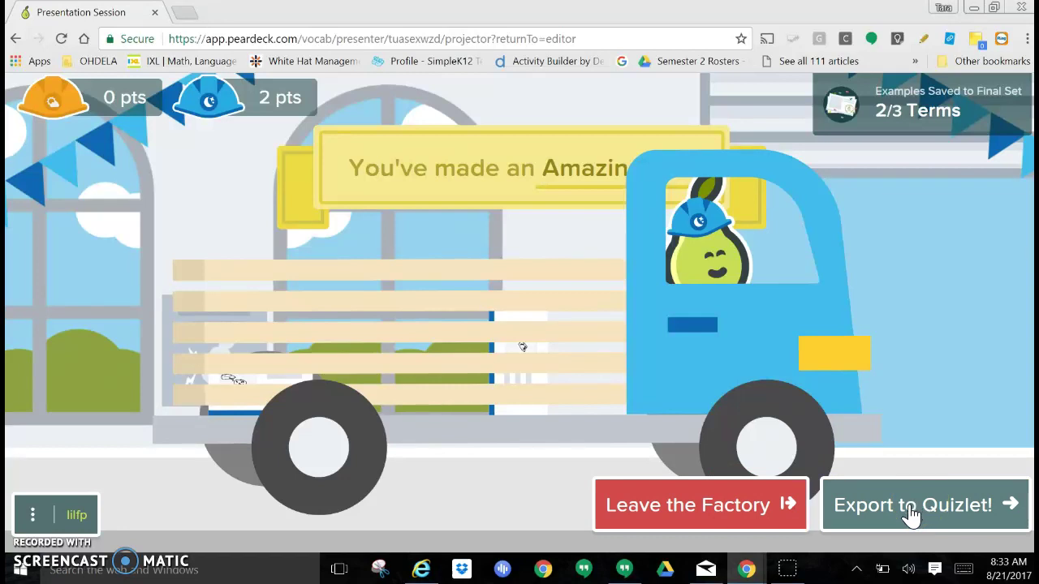
pyautogui.click(911, 513)
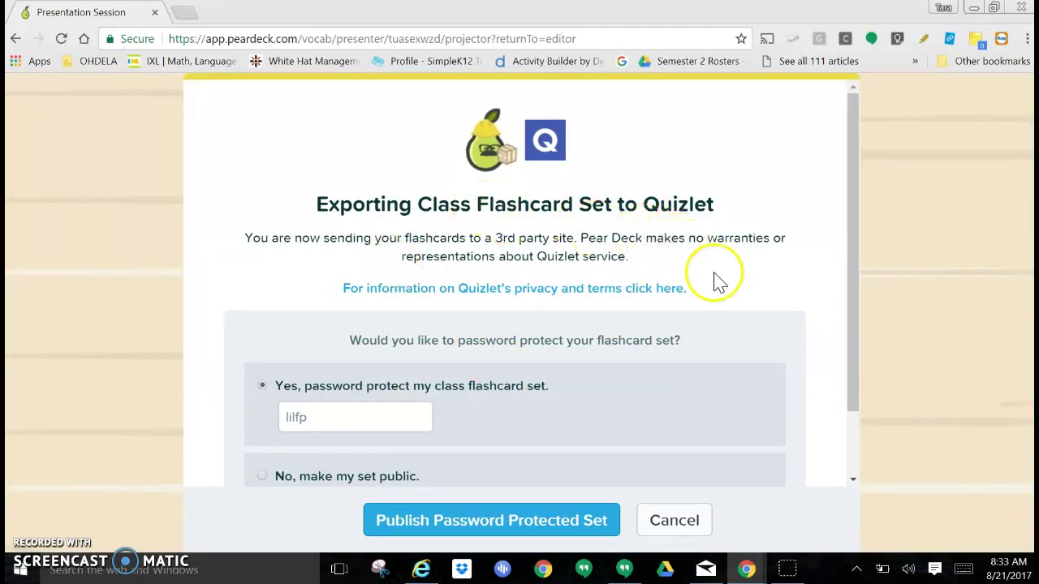
pyautogui.scroll(-1, 761, 354)
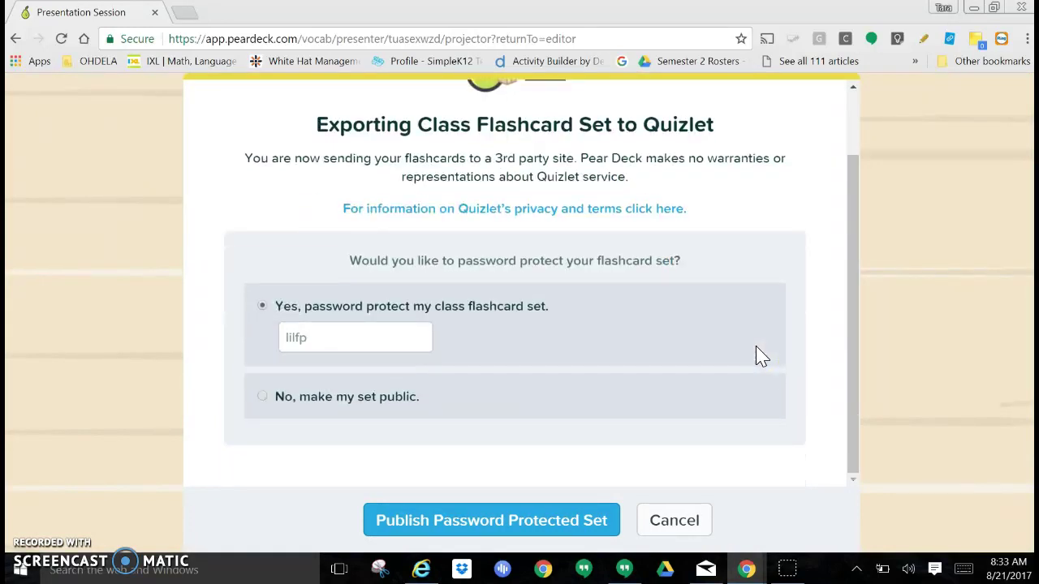
pyautogui.click(268, 399)
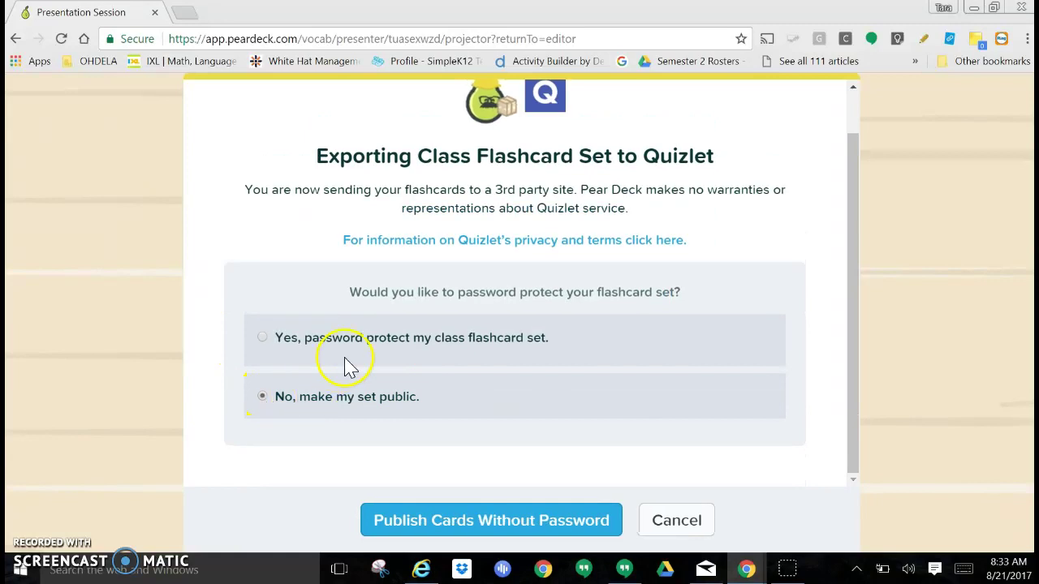
pyautogui.click(536, 528)
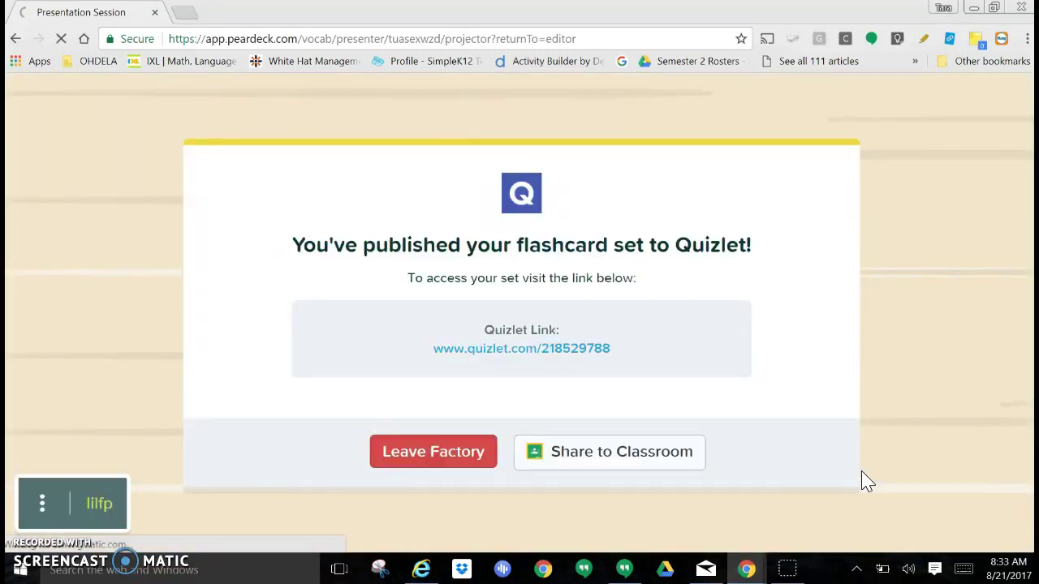
# Open the published Quizlet set from its link and review the terms, definitions, examples and drawings on its flashcards
pyautogui.click(492, 351)
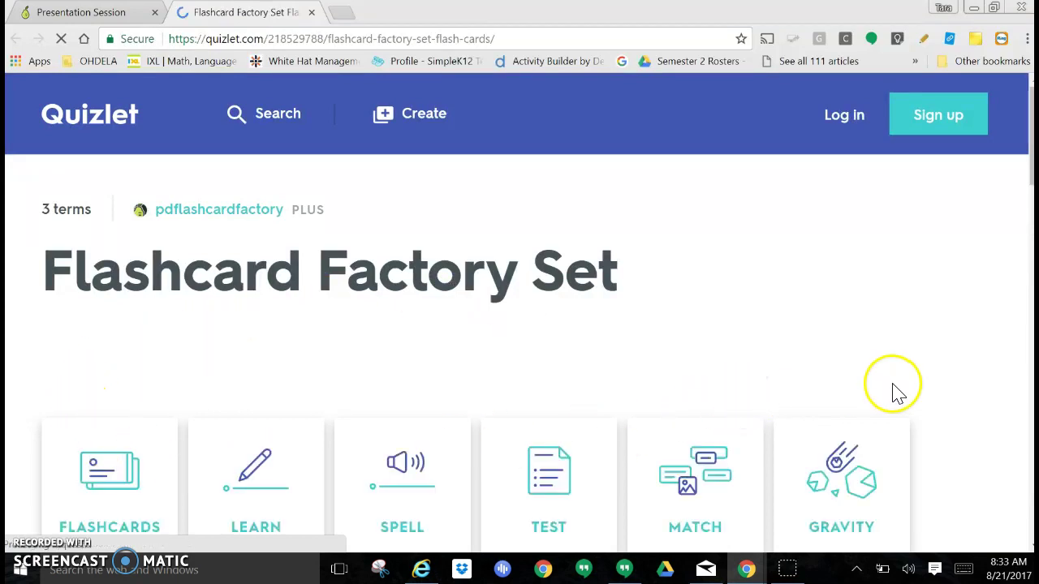
pyautogui.scroll(-1, 892, 389)
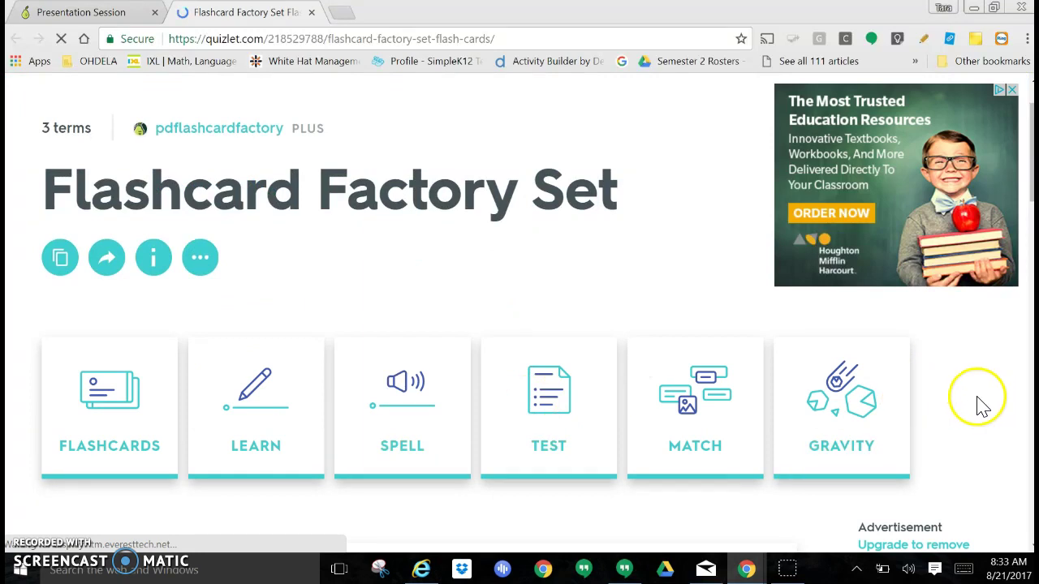
pyautogui.scroll(-7, 982, 406)
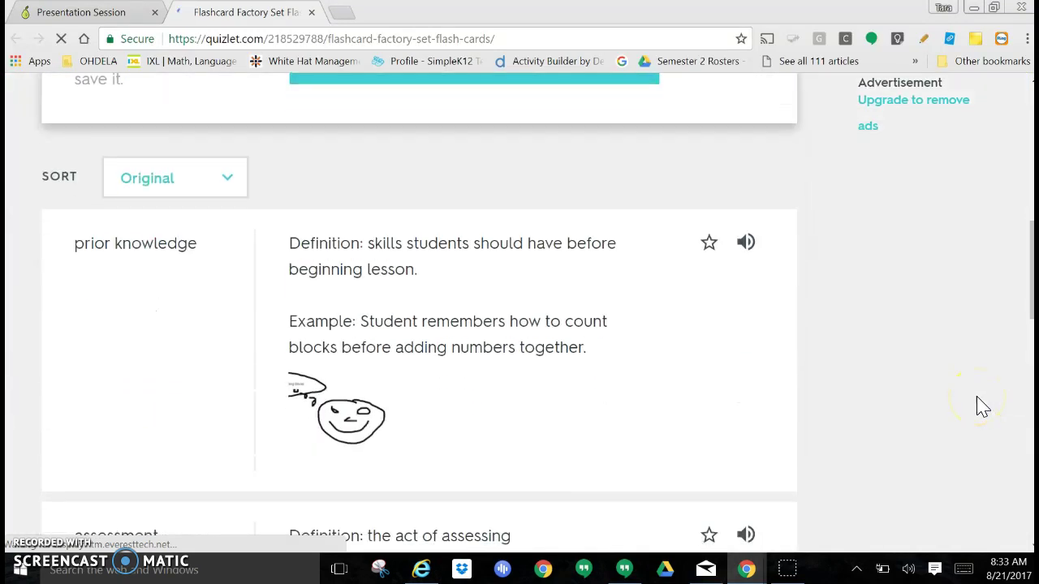
pyautogui.scroll(-2, 979, 405)
pyautogui.scroll(1, 978, 406)
pyautogui.click(663, 397)
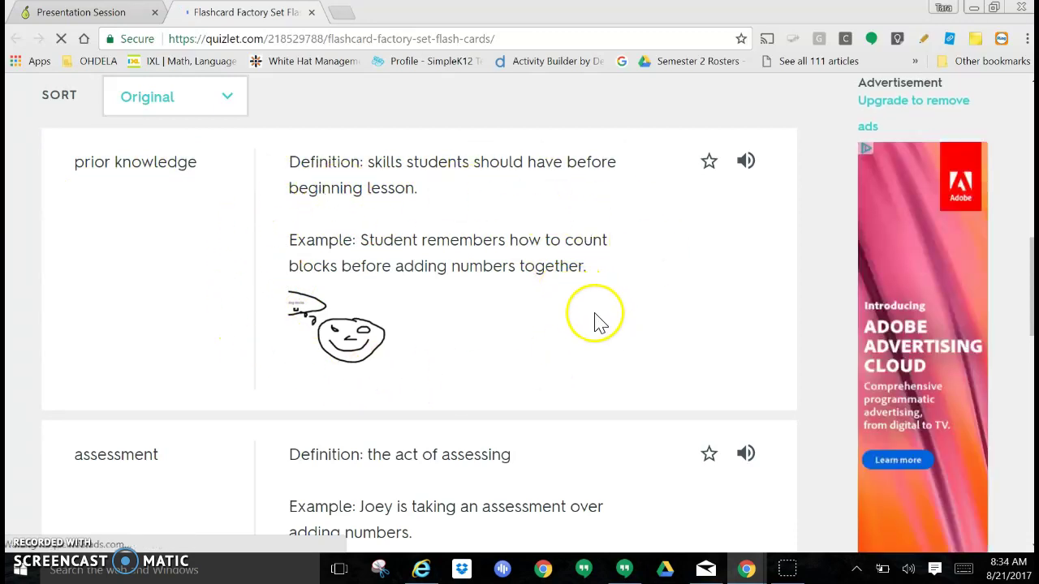
pyautogui.scroll(-4, 596, 320)
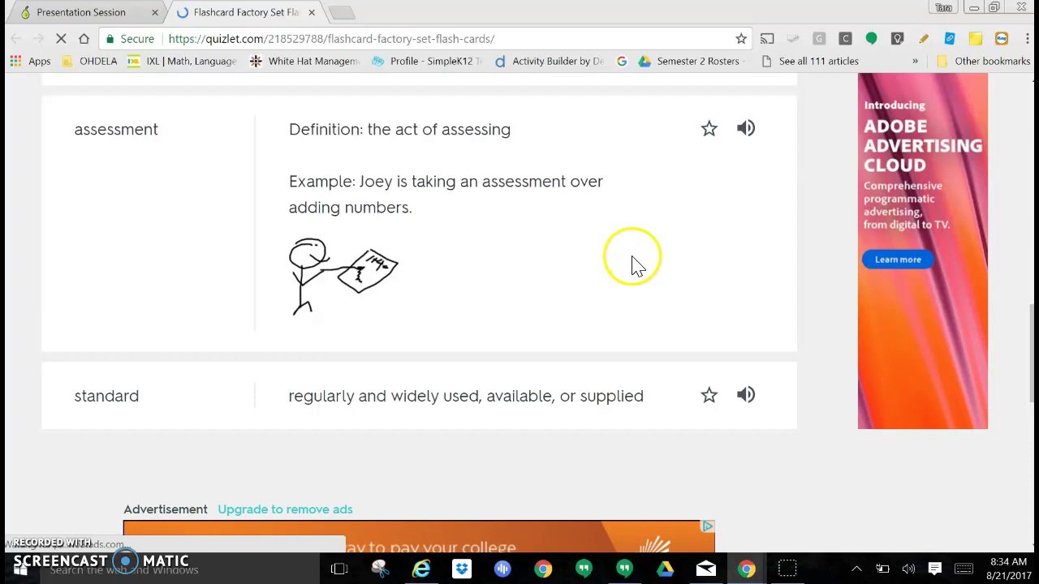
pyautogui.scroll(-3, 637, 264)
pyautogui.scroll(5, 637, 264)
pyautogui.scroll(10, 637, 264)
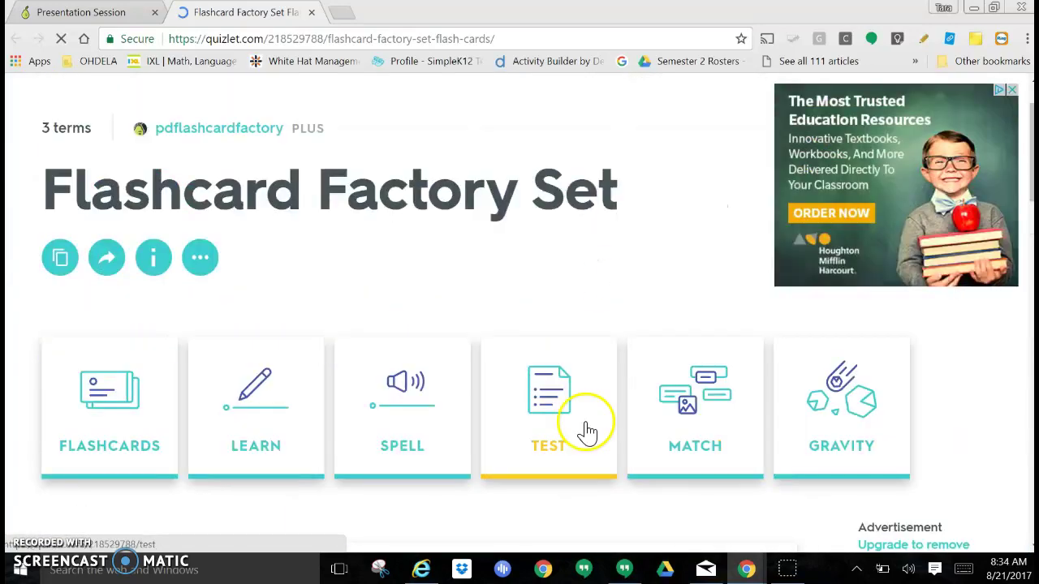
# Play the set's Match game, pairing "assessment", "prior knowledge" and "standard" with their definitions
pyautogui.click(684, 401)
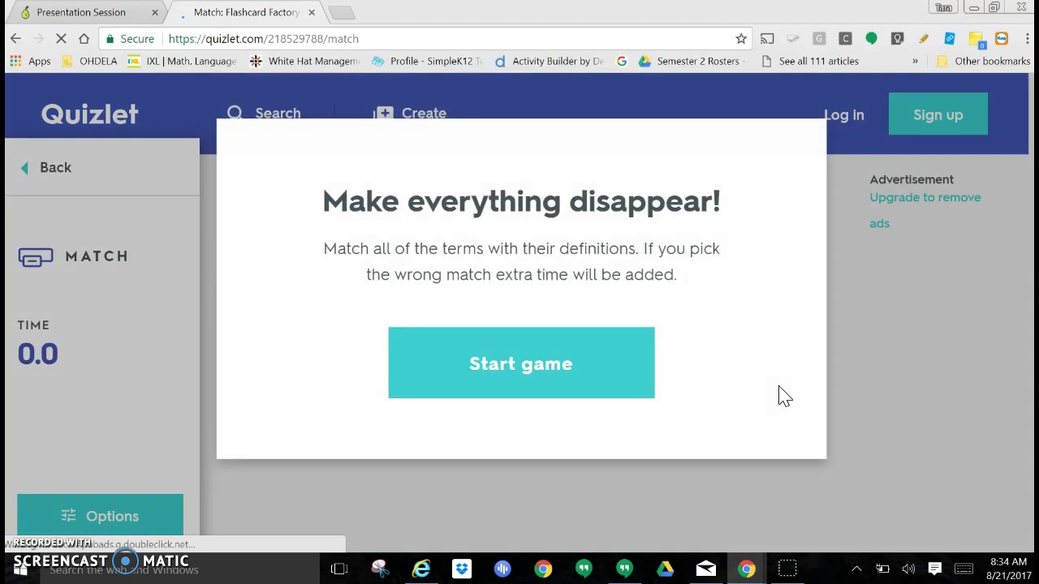
pyautogui.click(495, 364)
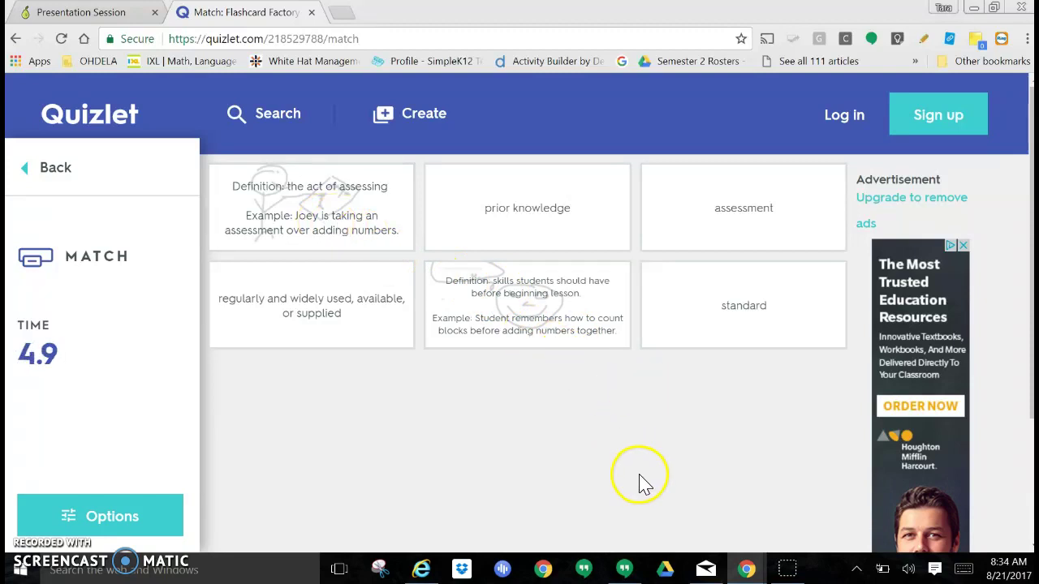
pyautogui.click(735, 224)
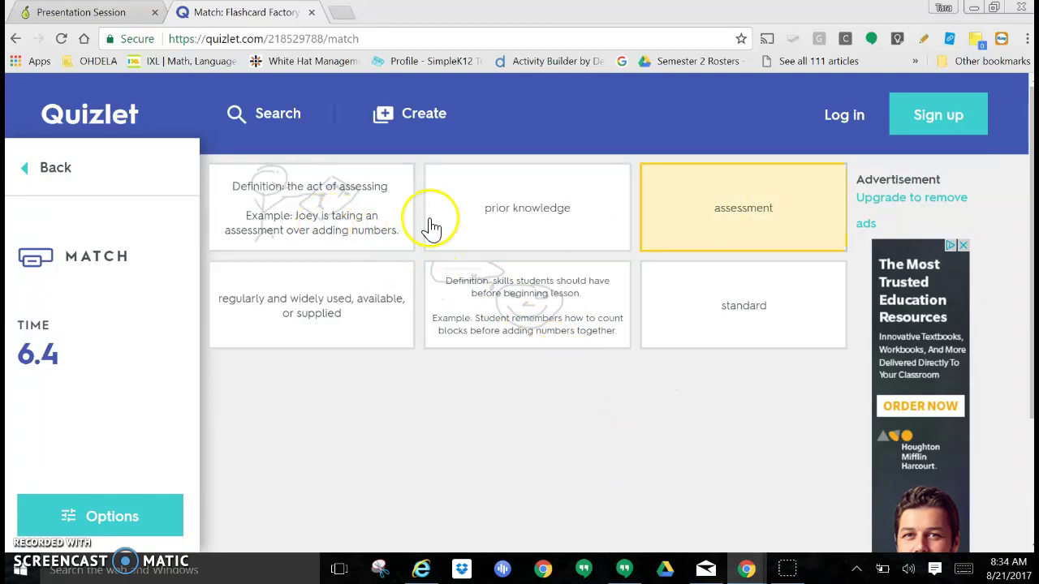
pyautogui.click(284, 215)
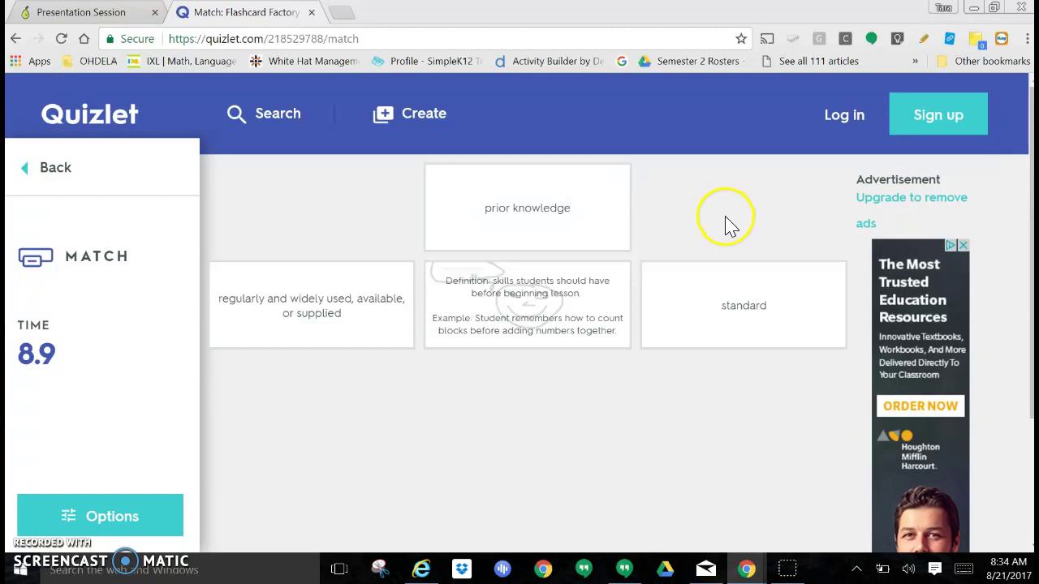
pyautogui.click(526, 319)
pyautogui.click(549, 218)
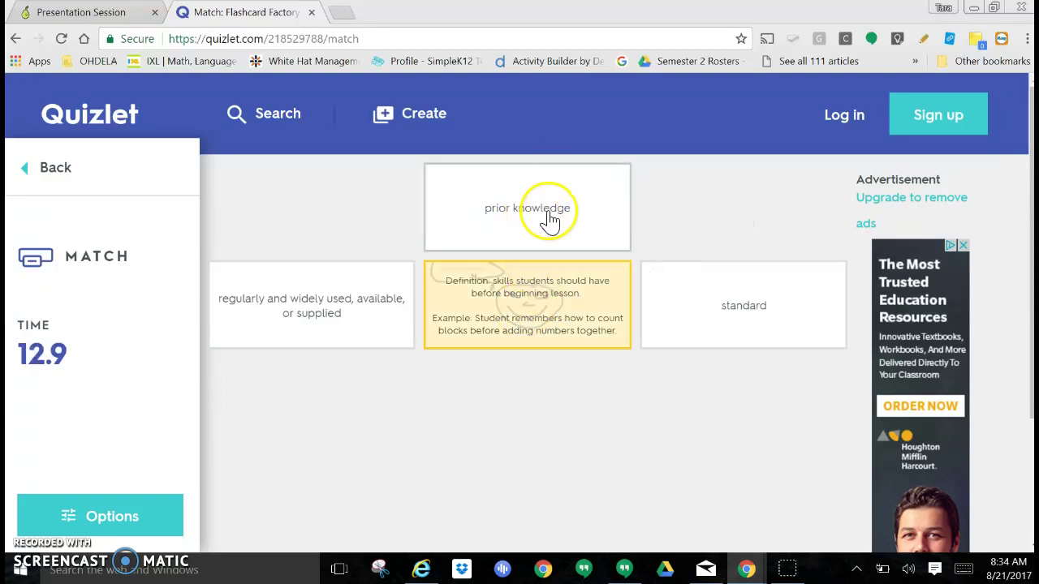
pyautogui.click(698, 302)
pyautogui.click(308, 307)
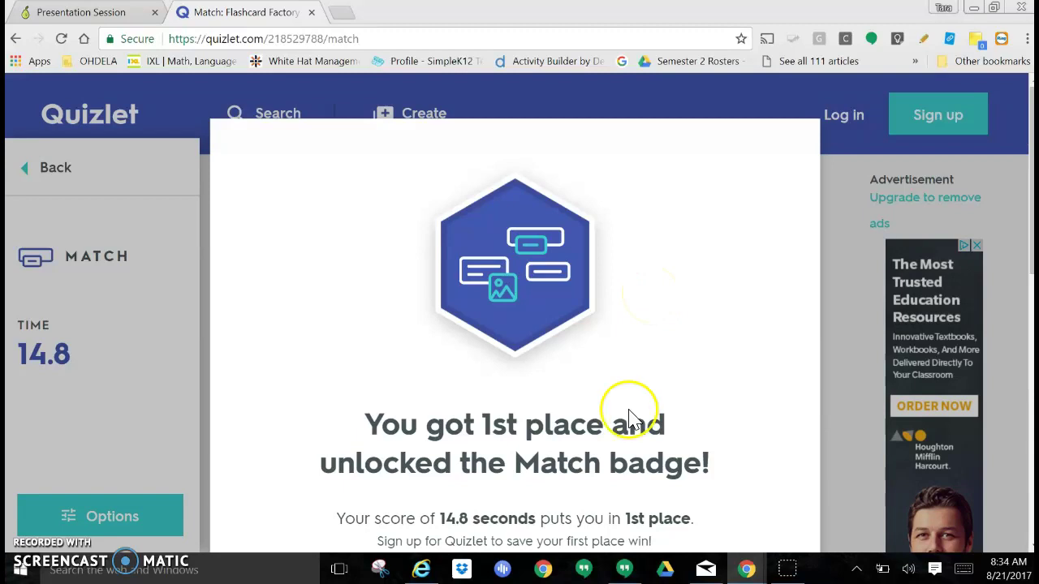
pyautogui.moveTo(745, 572)
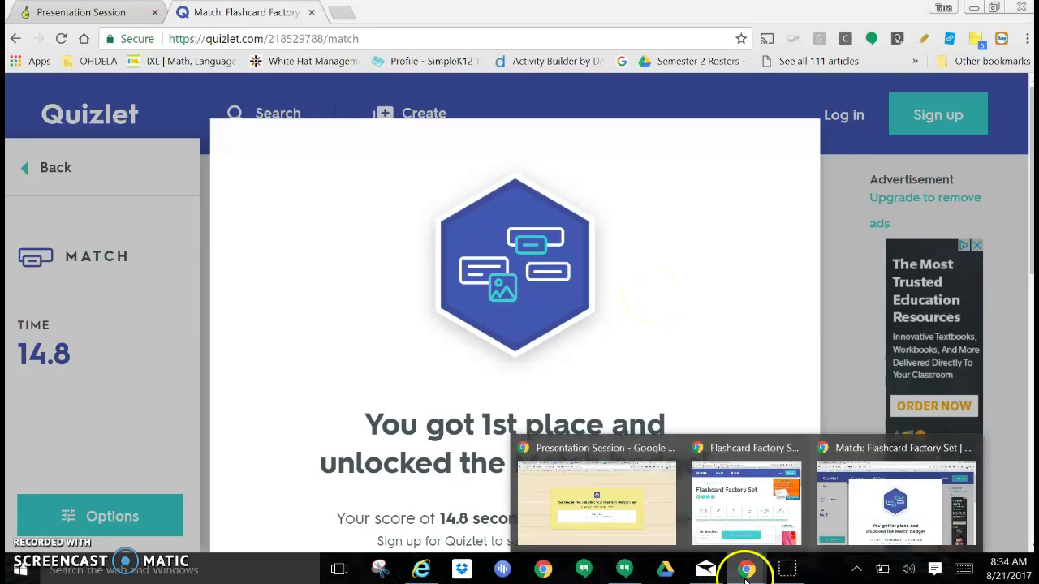